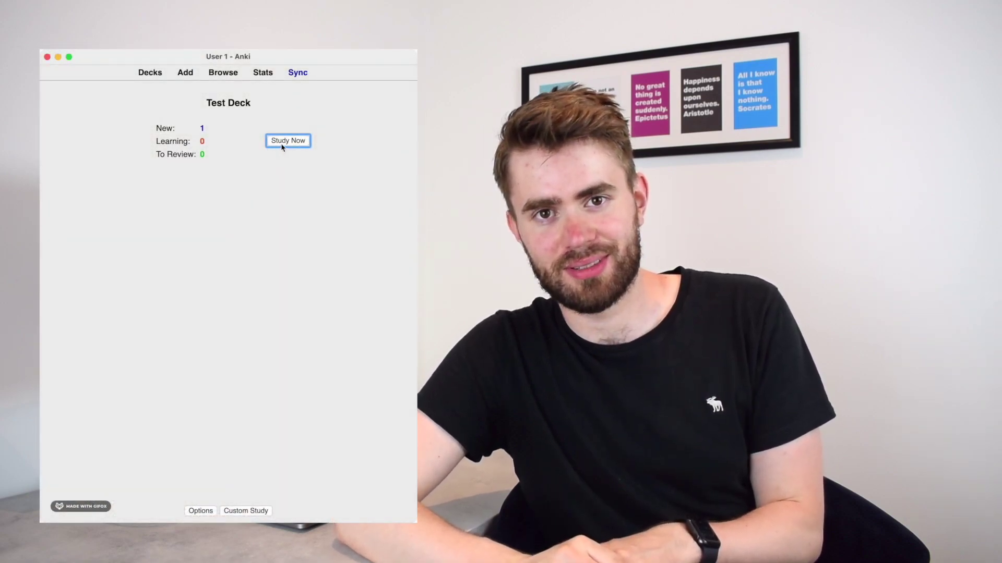
Study Test Deck, answer the card with Hello and World on two separate lines, and show the answer.
click(282, 146)
click(239, 182)
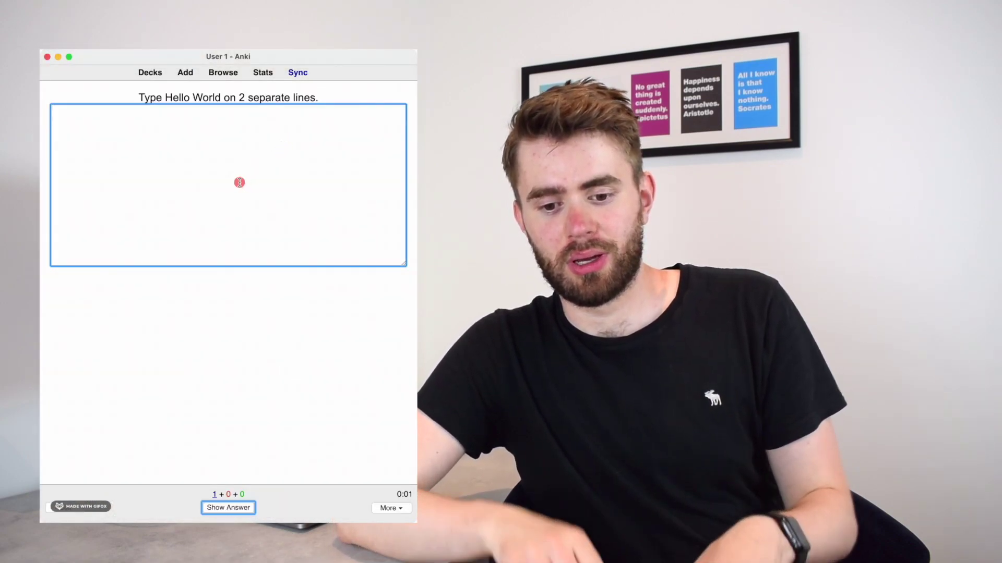
text(Hell)
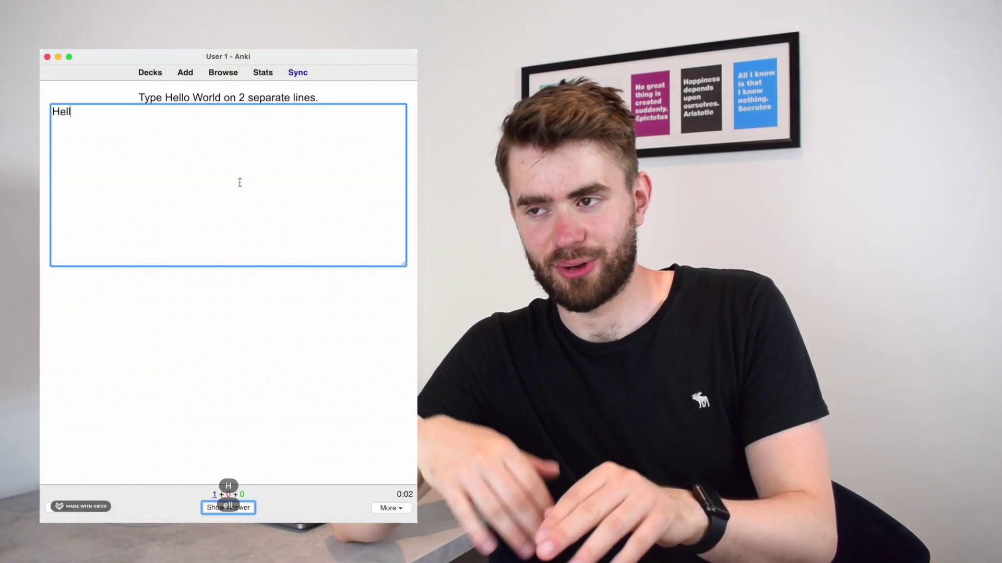
text(o)
key(Return)
text(World)
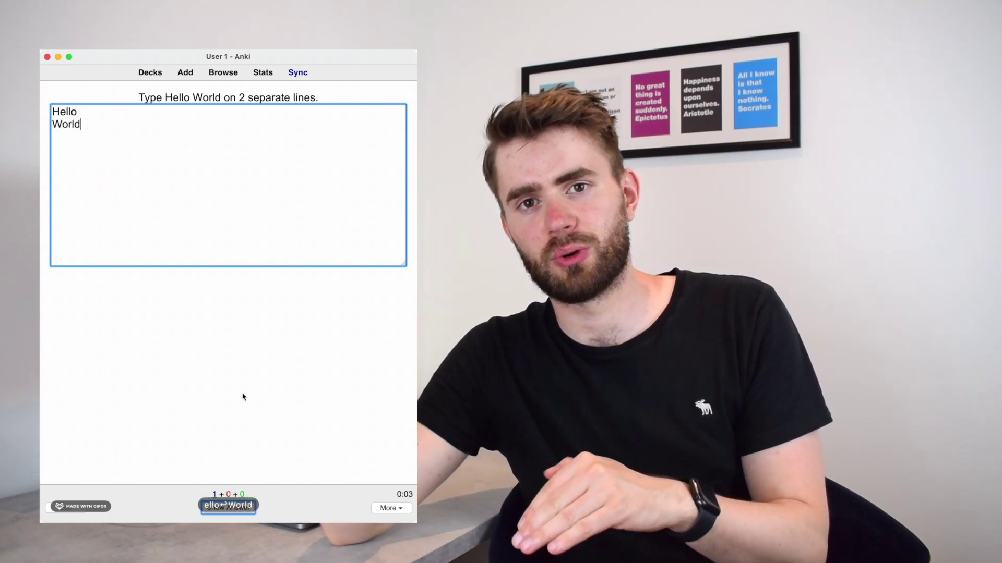
key(ctrl+Return)
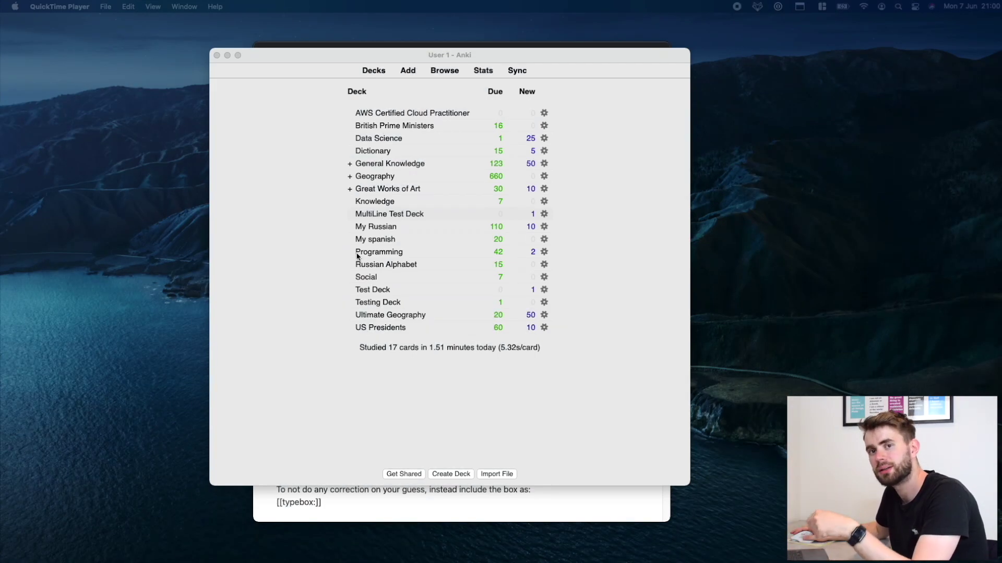
click(358, 256)
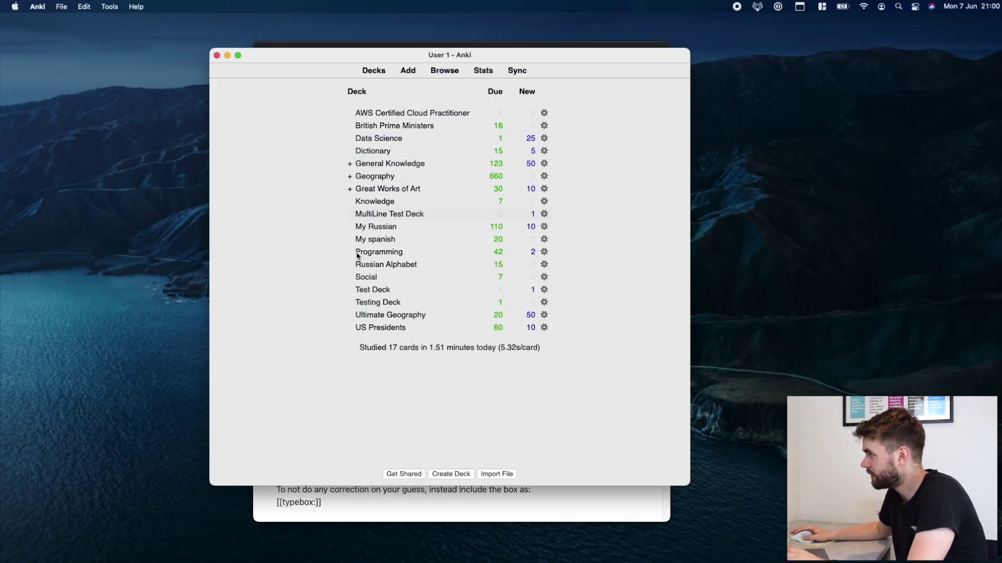
key(super+Tab)
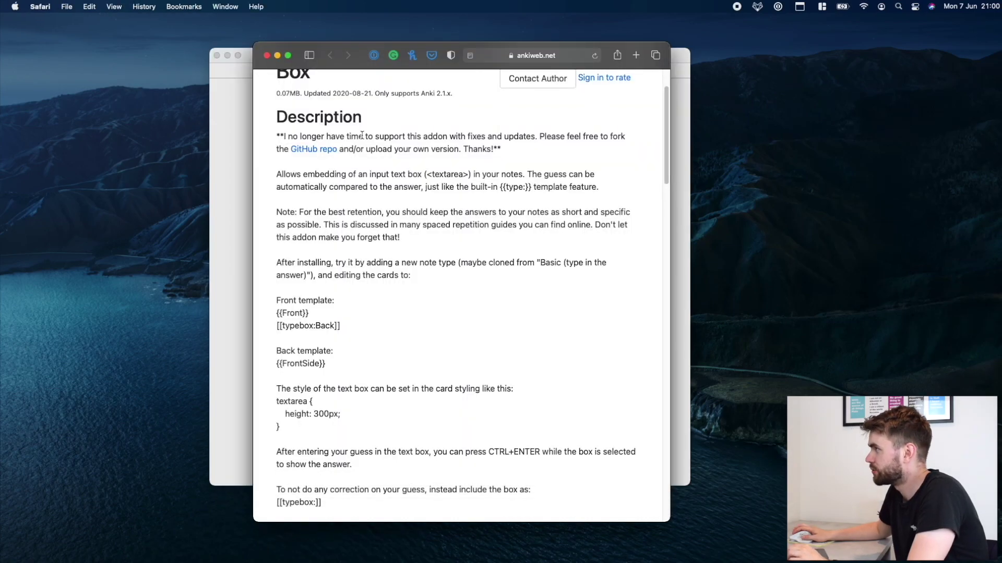
scroll(366, 157, up, 3)
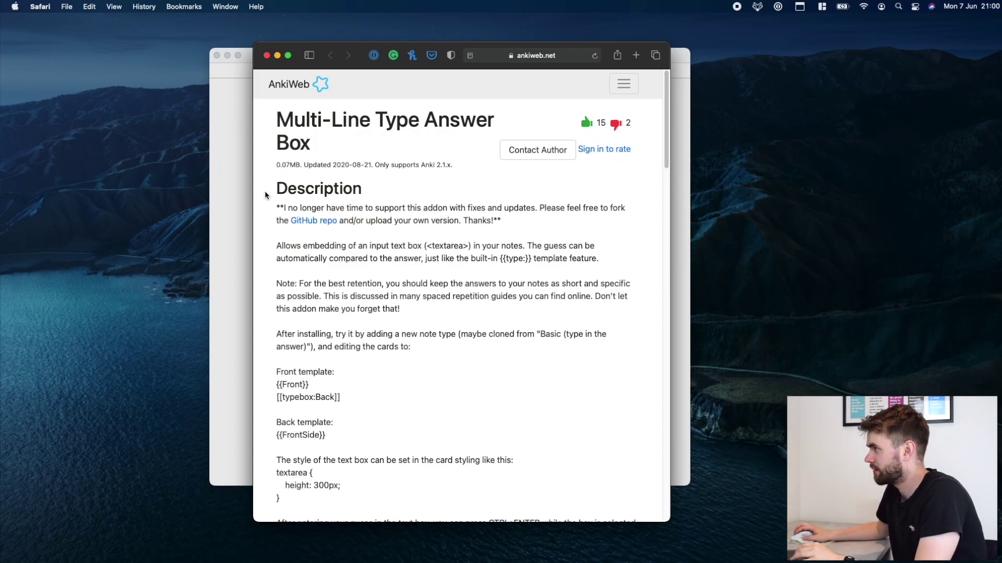
scroll(379, 287, down, 5)
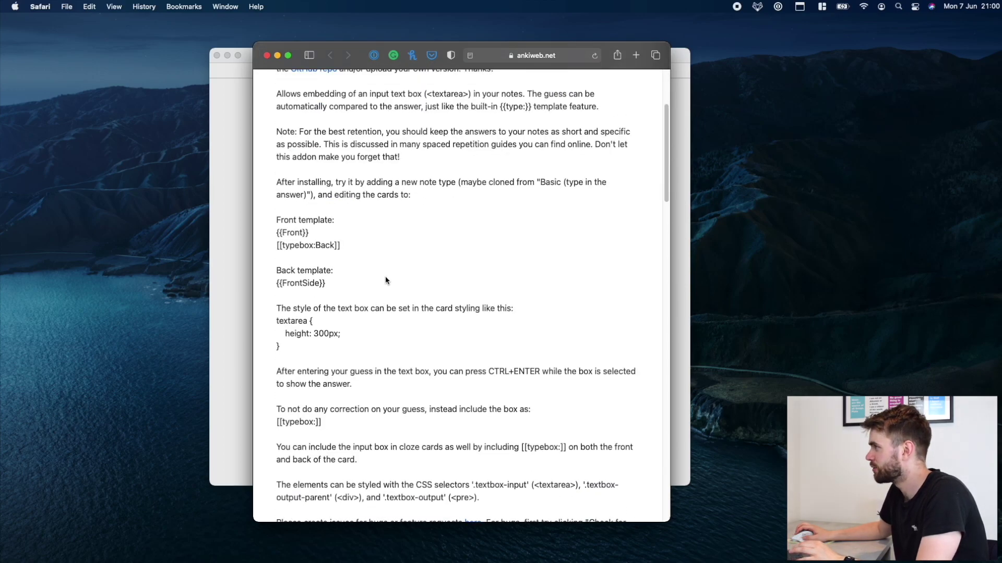
scroll(387, 272, down, 4)
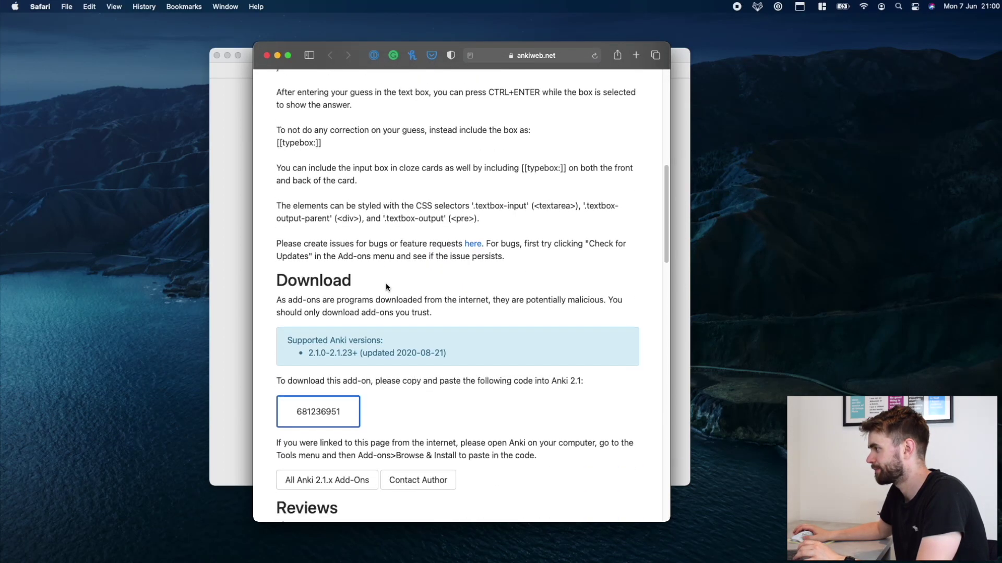
drag(347, 409, 292, 413)
key(super+c)
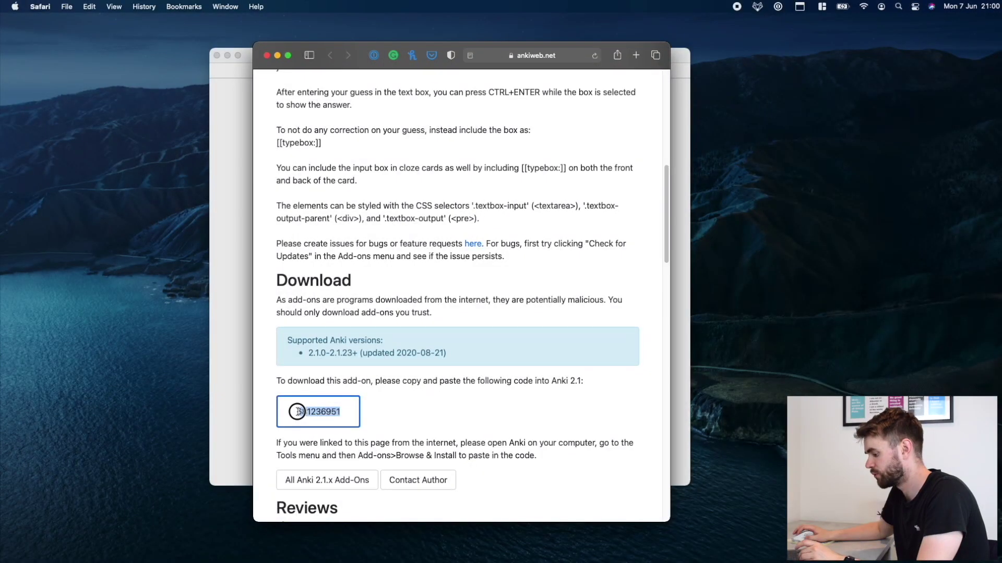
Return to Anki, enter code 681236951 for a new add-on, cancel the installation and close the add-on manager.
click(232, 323)
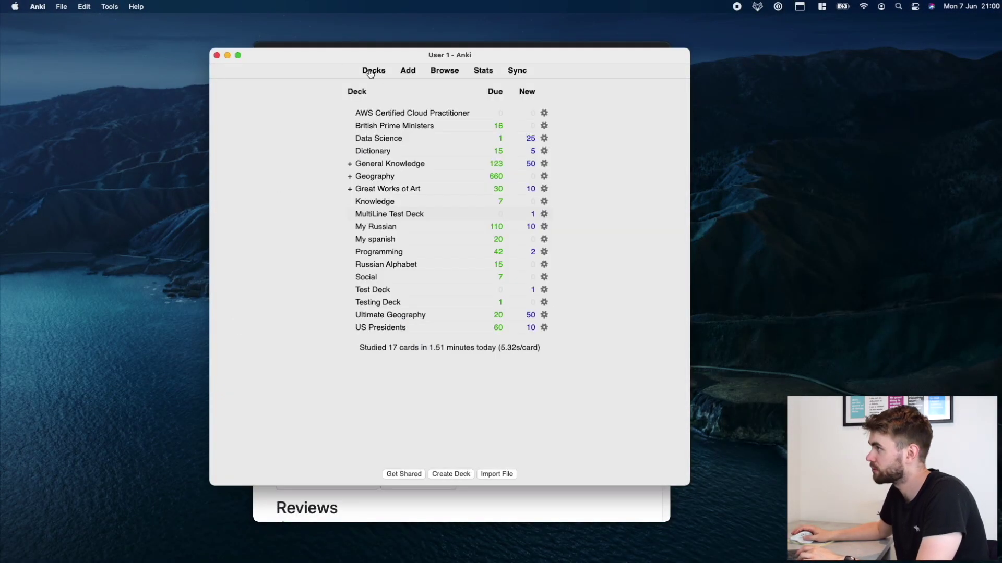
drag(372, 58, 372, 56)
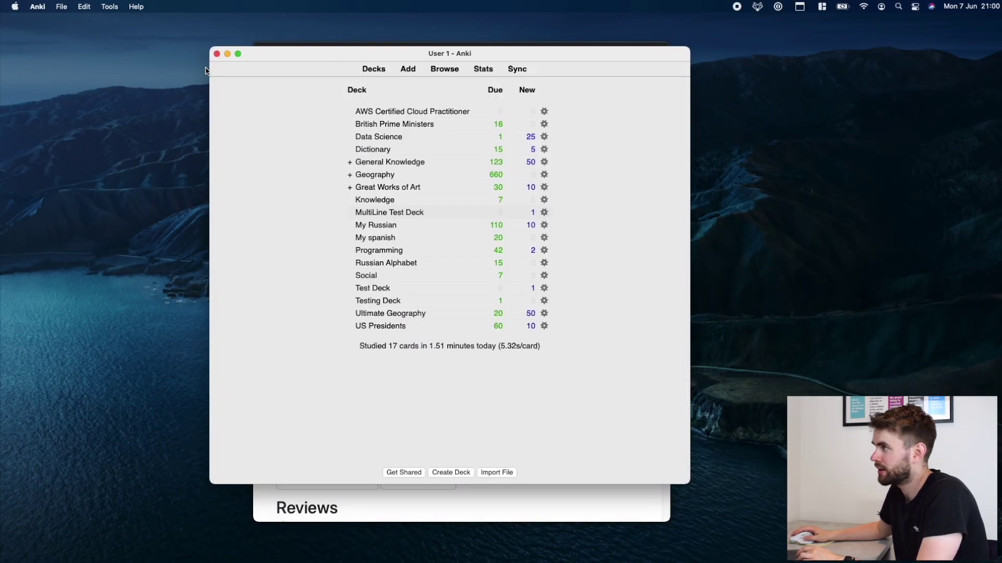
click(110, 8)
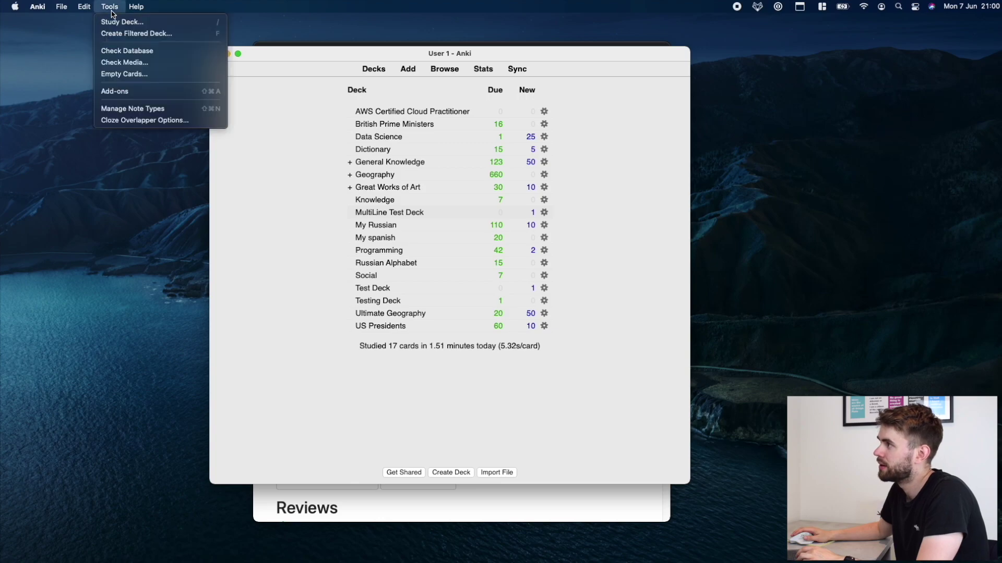
click(116, 92)
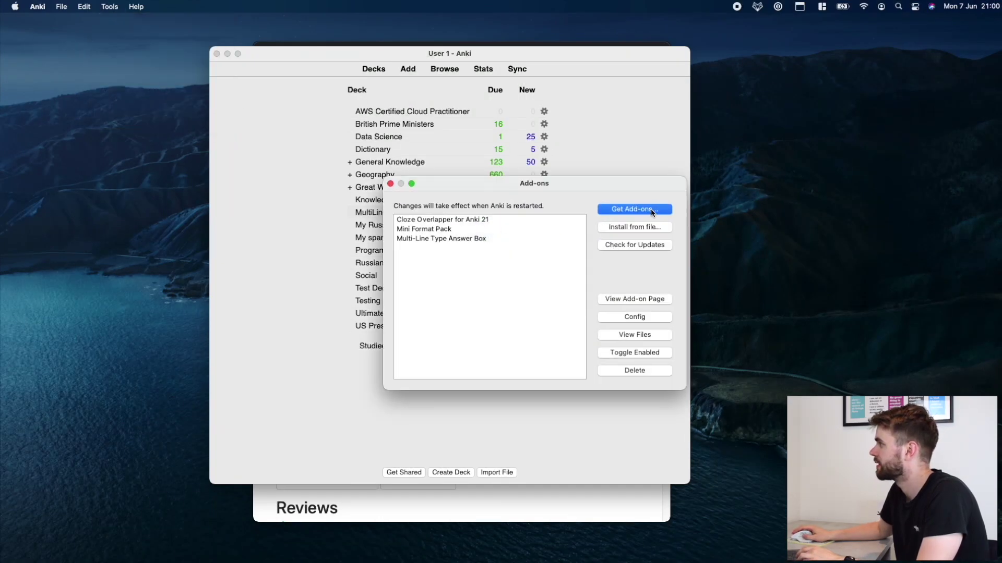
click(651, 209)
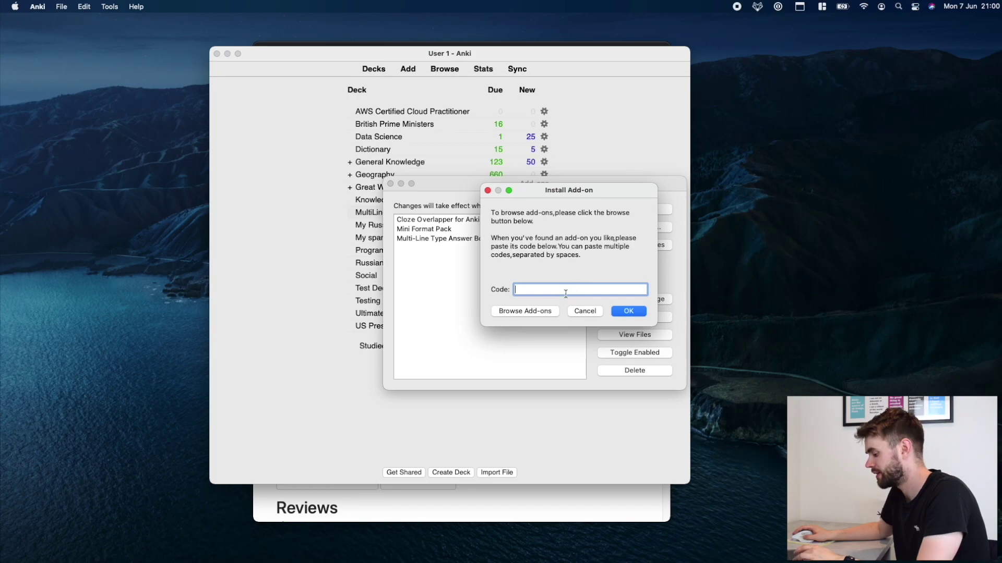
key(super+v)
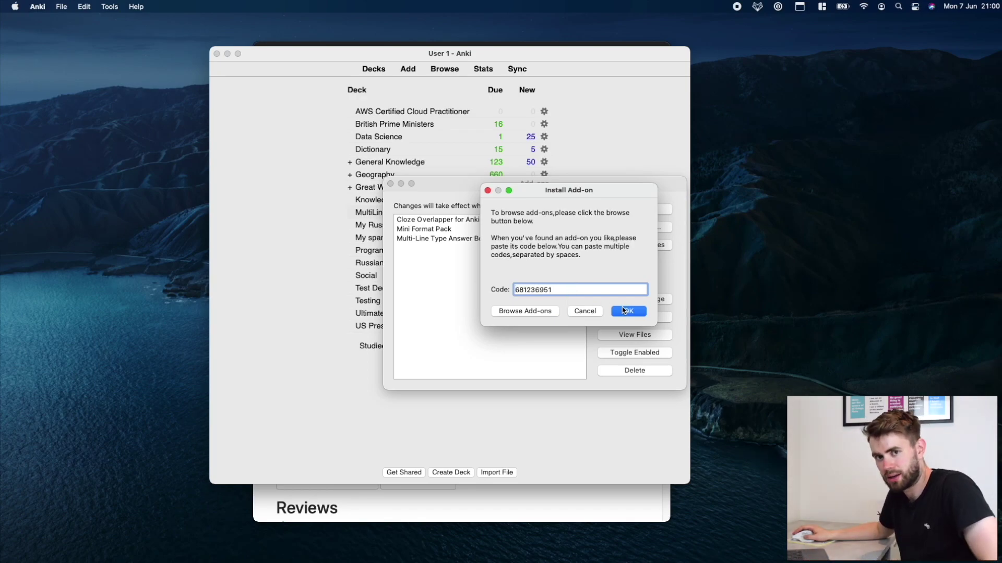
click(586, 315)
click(391, 184)
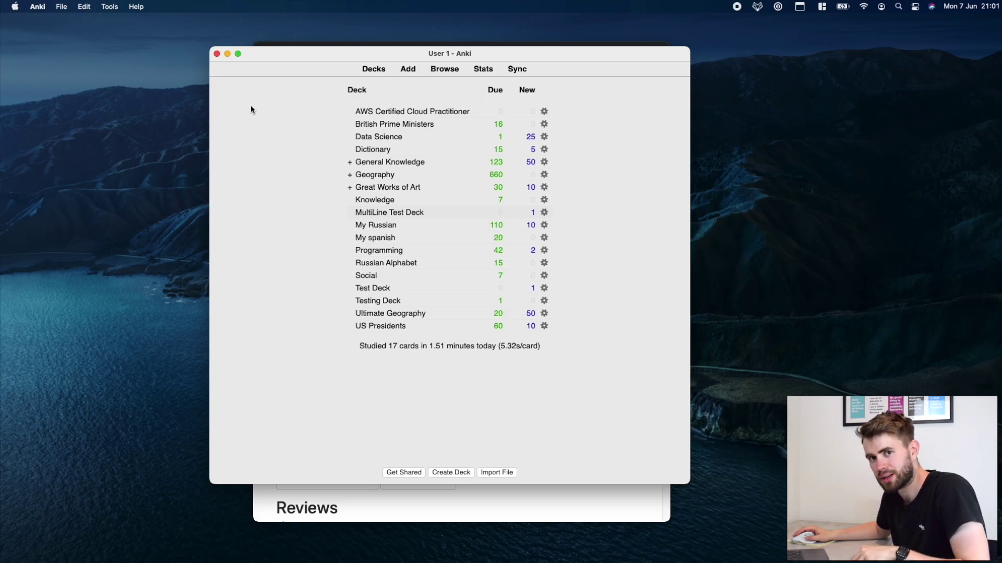
Open the note type manager and examine the existing note types, including Basic and Geography - Basic.
click(108, 7)
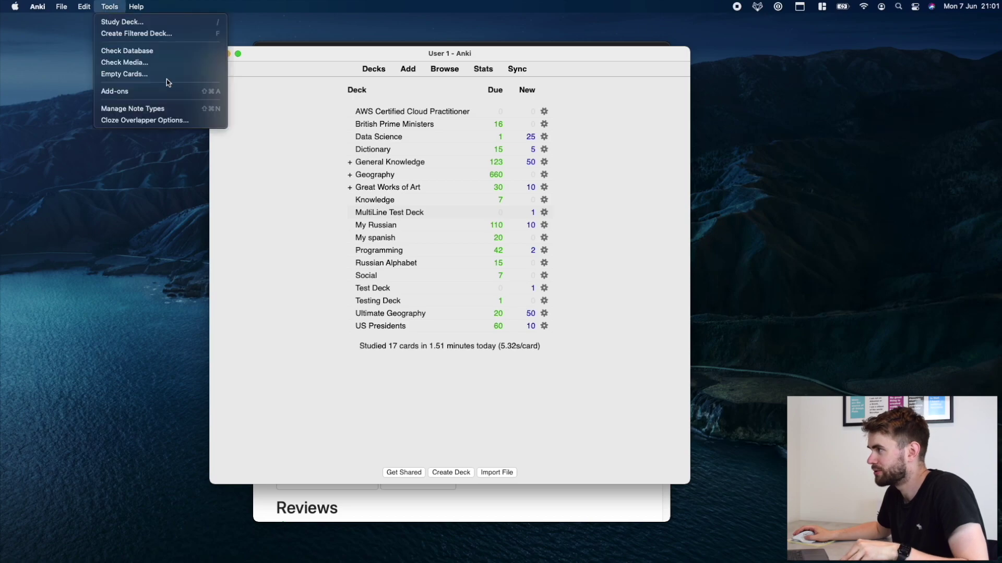
click(133, 109)
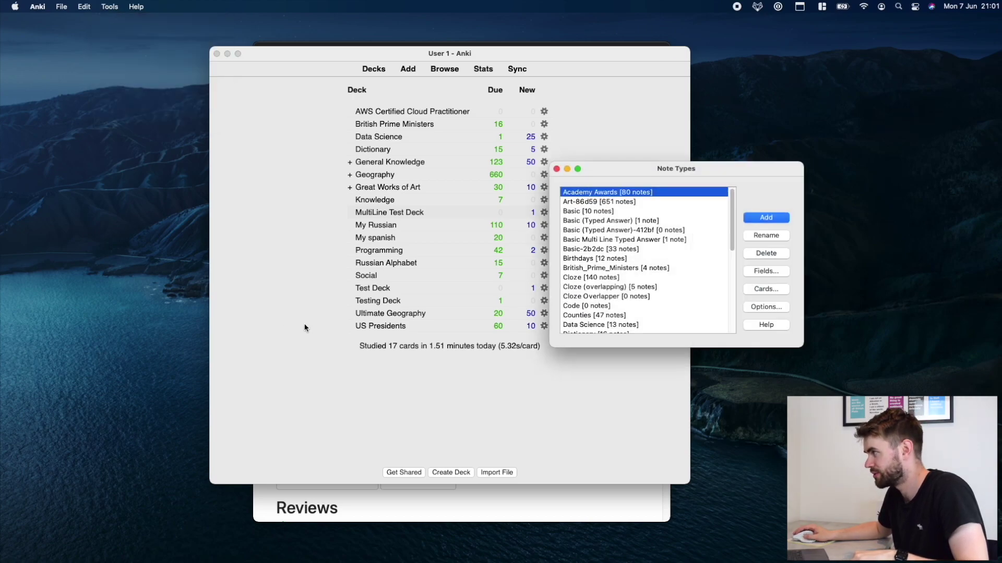
drag(624, 173, 438, 165)
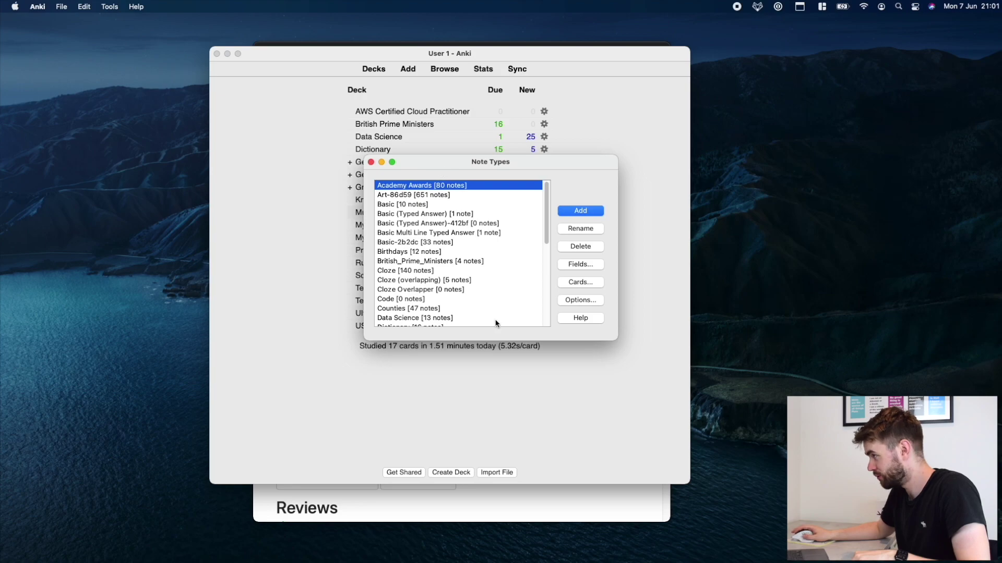
scroll(464, 265, down, 3)
scroll(464, 265, down, 3)
scroll(463, 265, up, 6)
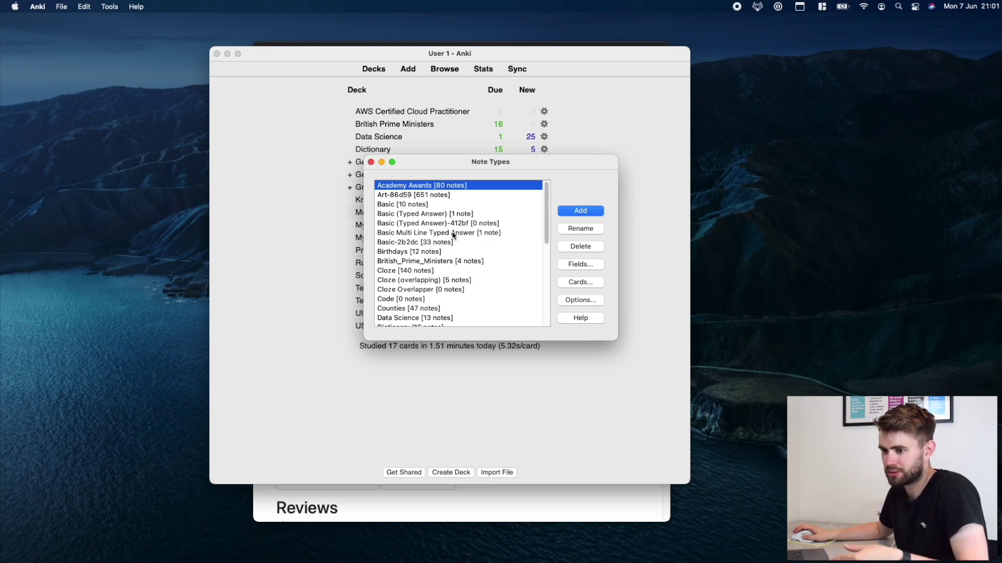
click(427, 204)
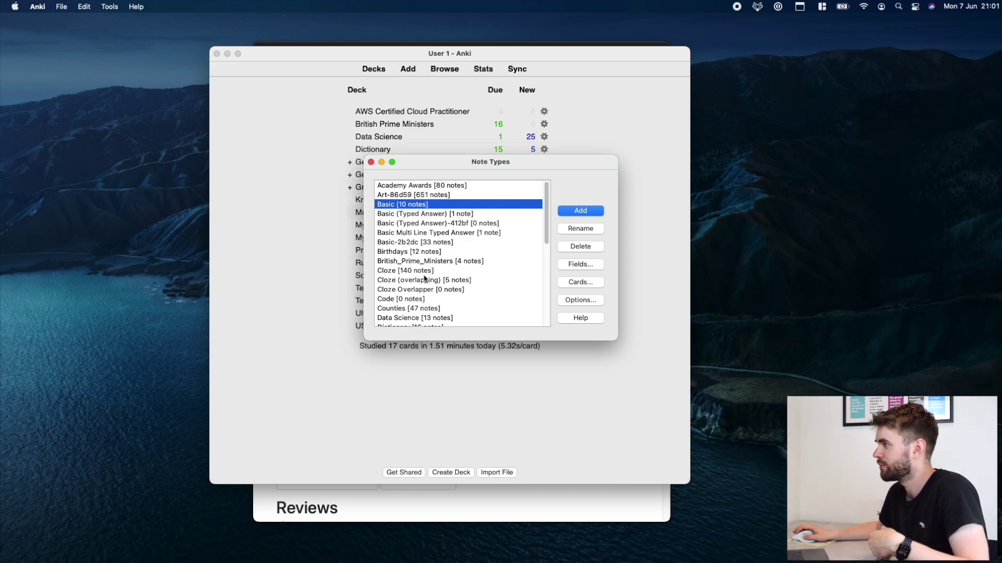
scroll(420, 283, down, 3)
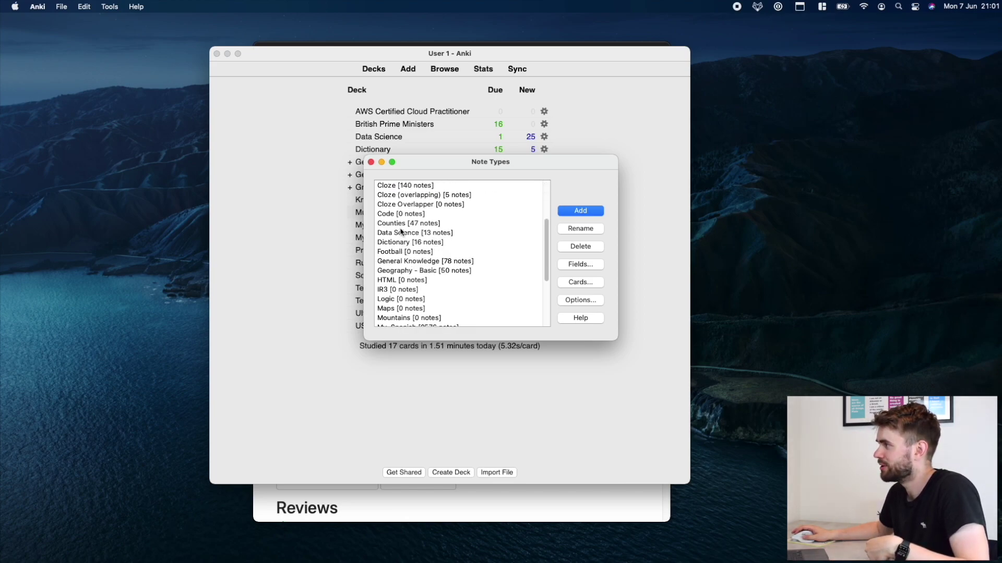
click(412, 272)
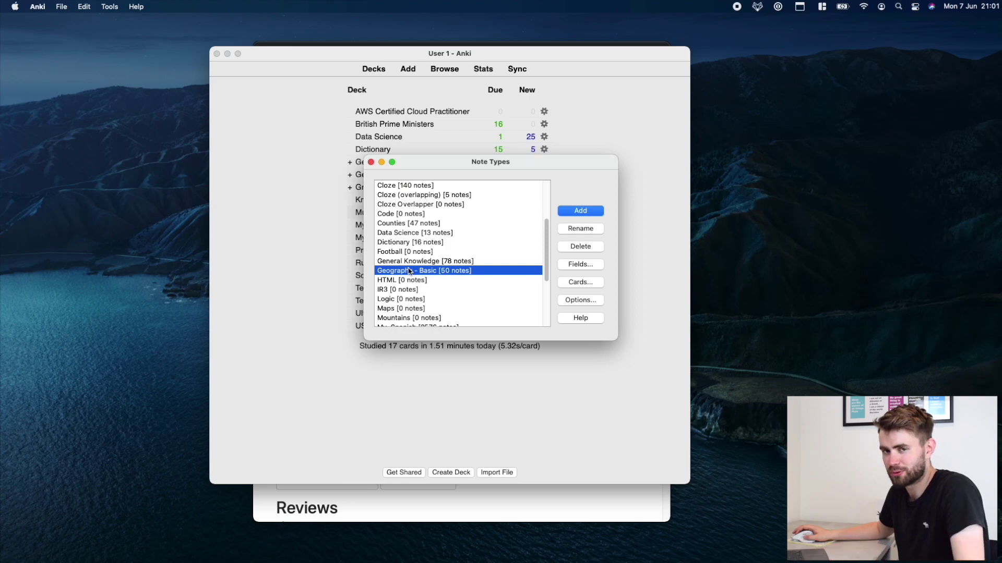
scroll(410, 271, up, 3)
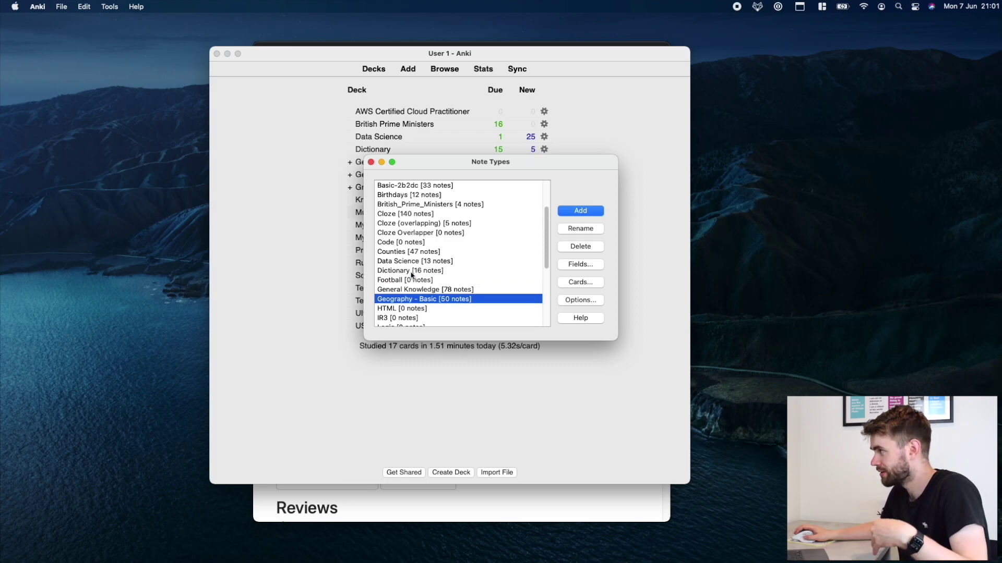
scroll(458, 203, up, 3)
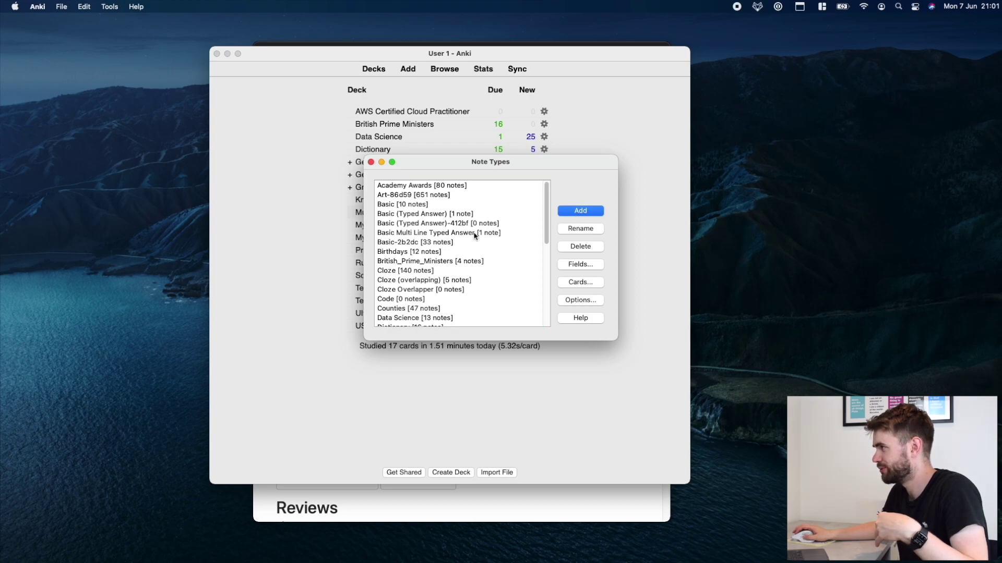
Add a note type based on Basic and name it Basic Multi Line Typed Answer Box.
click(561, 213)
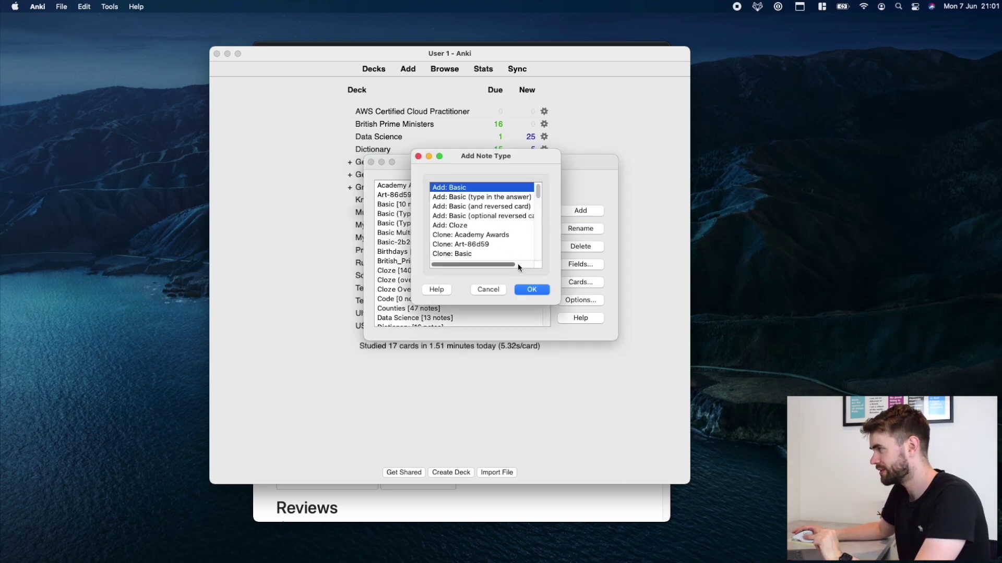
click(529, 290)
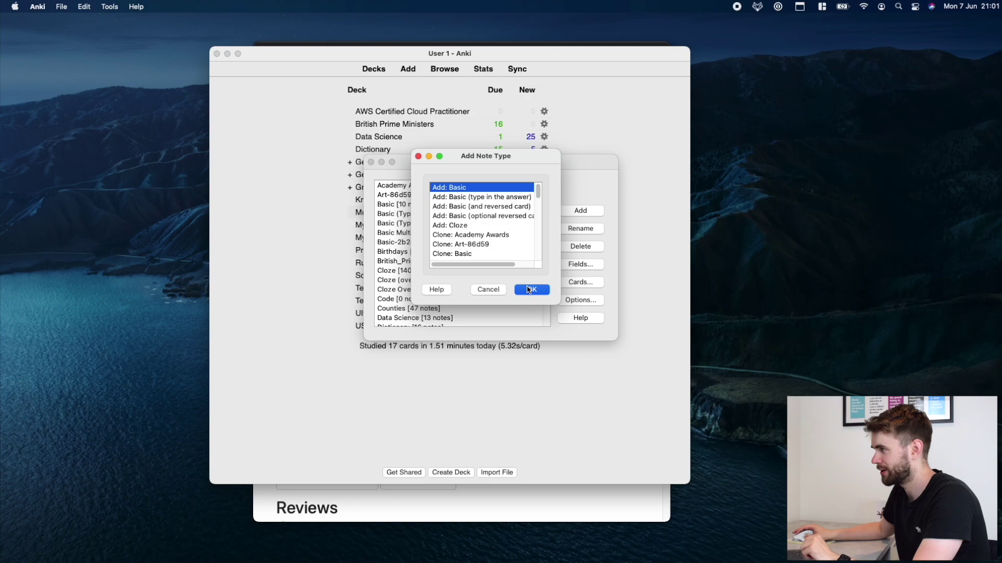
text(Basic )
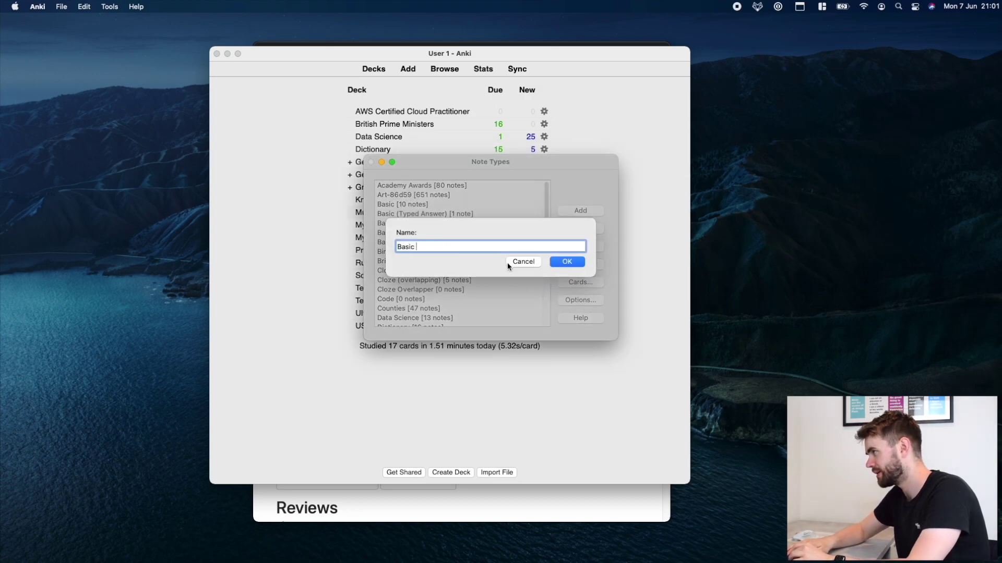
text(Multi Line Typed Answer Box)
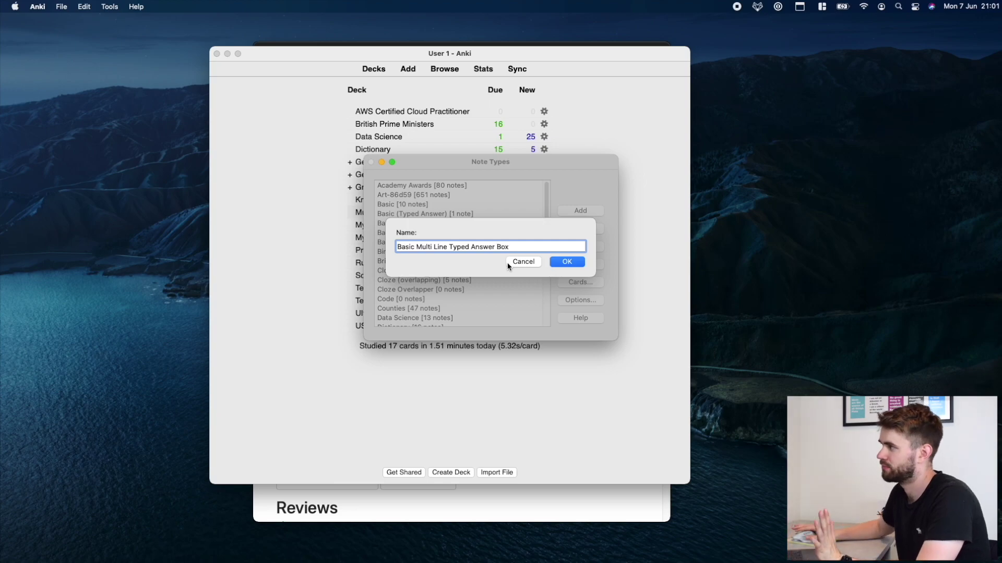
click(566, 262)
scroll(481, 280, up, 3)
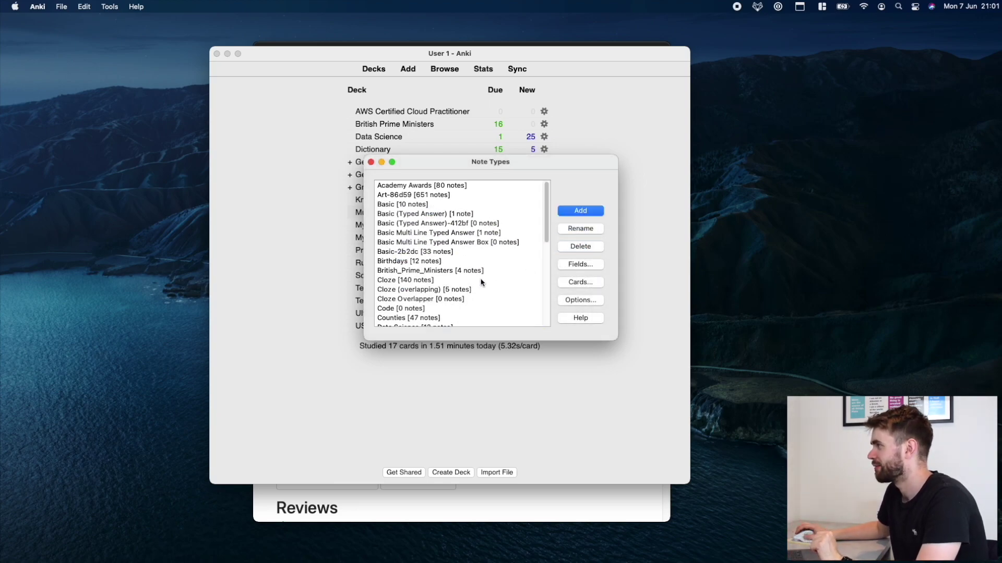
Open the card templates of the Basic Multi Line Typed Answer Box note type.
click(474, 243)
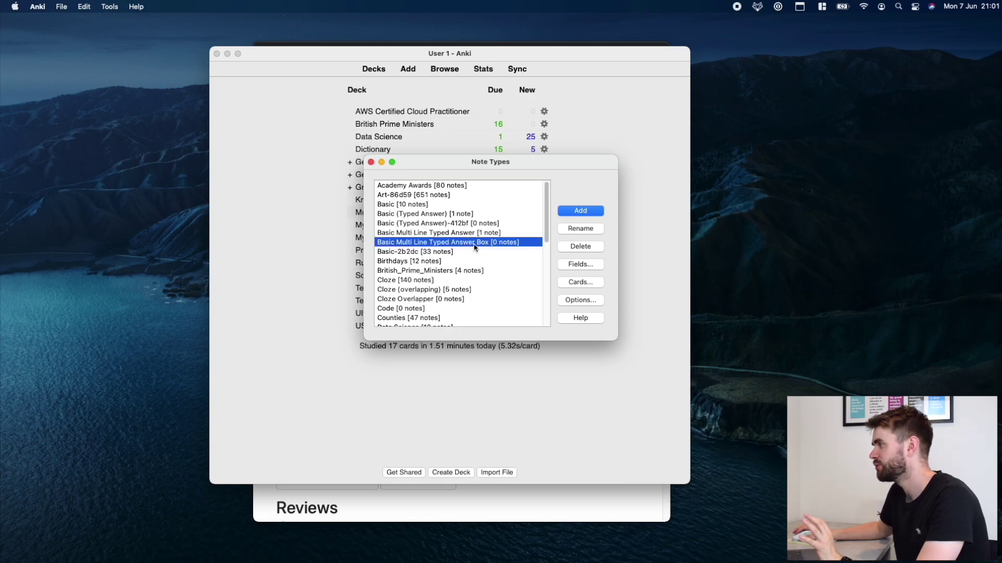
click(583, 282)
drag(386, 117, 539, 162)
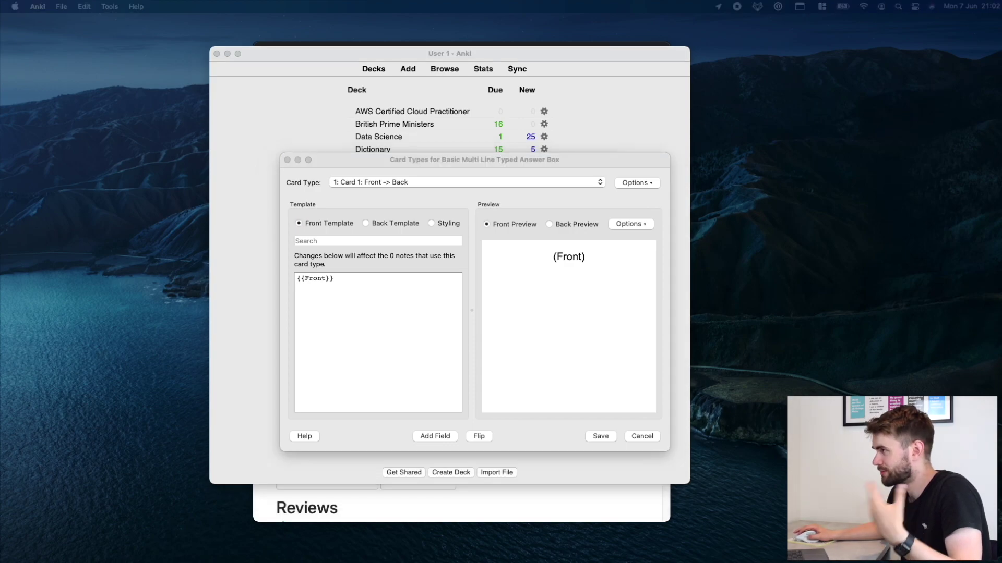
click(481, 160)
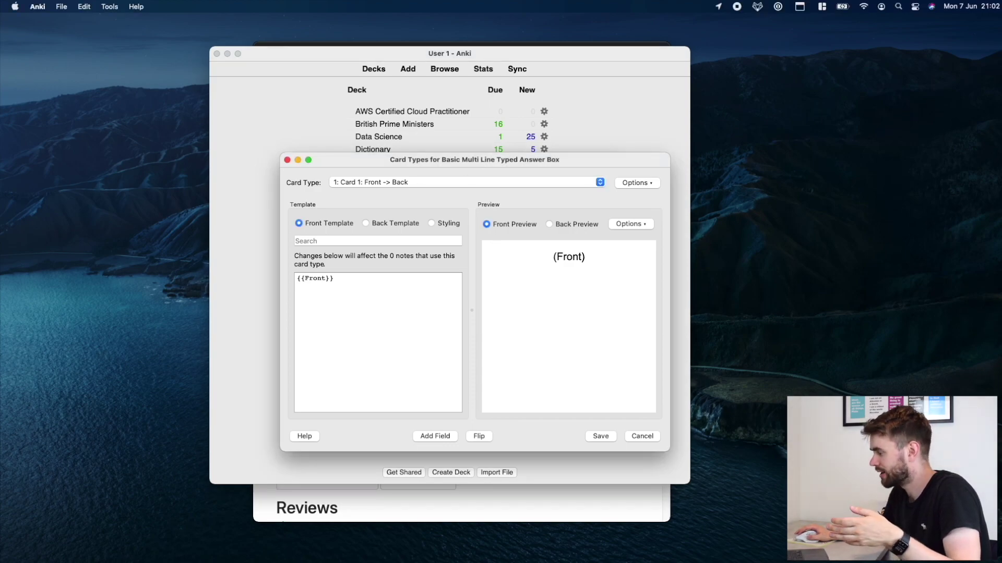
Switch to Safari and copy the front template code {{Front}} [[typebox:Back]] from the add-on description.
click(534, 514)
scroll(365, 313, up, 10)
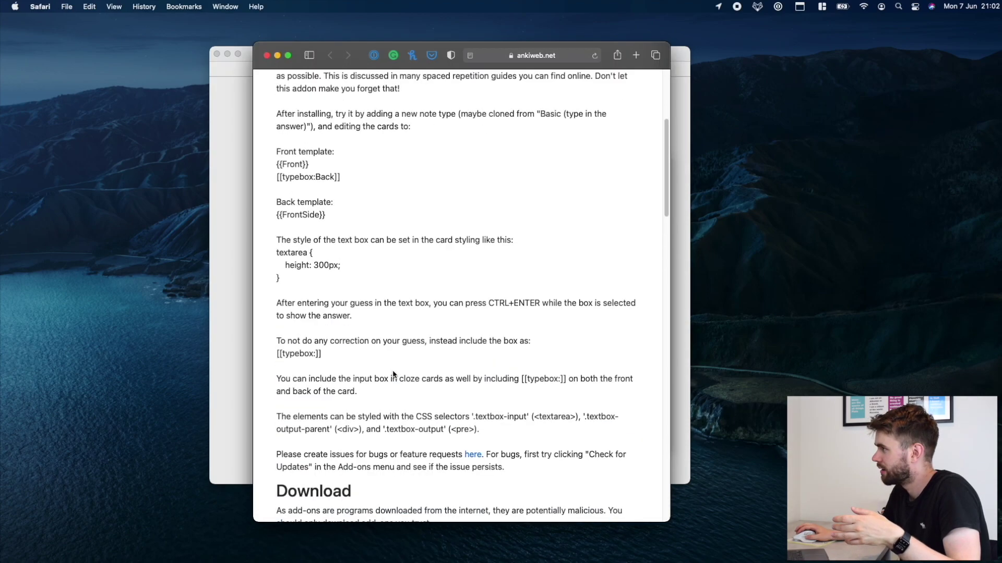
scroll(334, 235, up, 5)
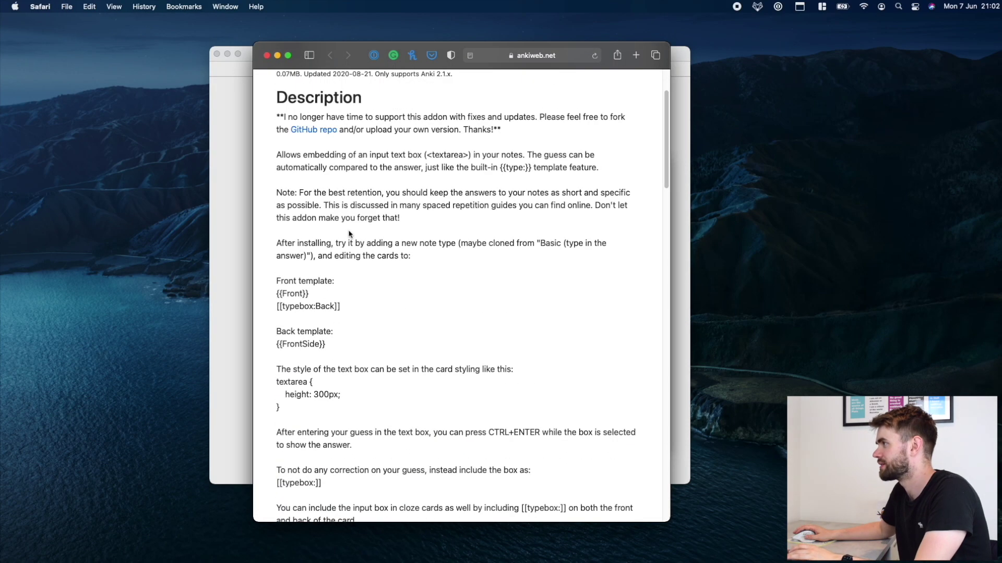
click(344, 319)
drag(340, 314, 279, 296)
key(super+c)
Return to Anki and replace the front template's content with the copied {{Front}} and [[typebox:Back]] lines.
click(222, 179)
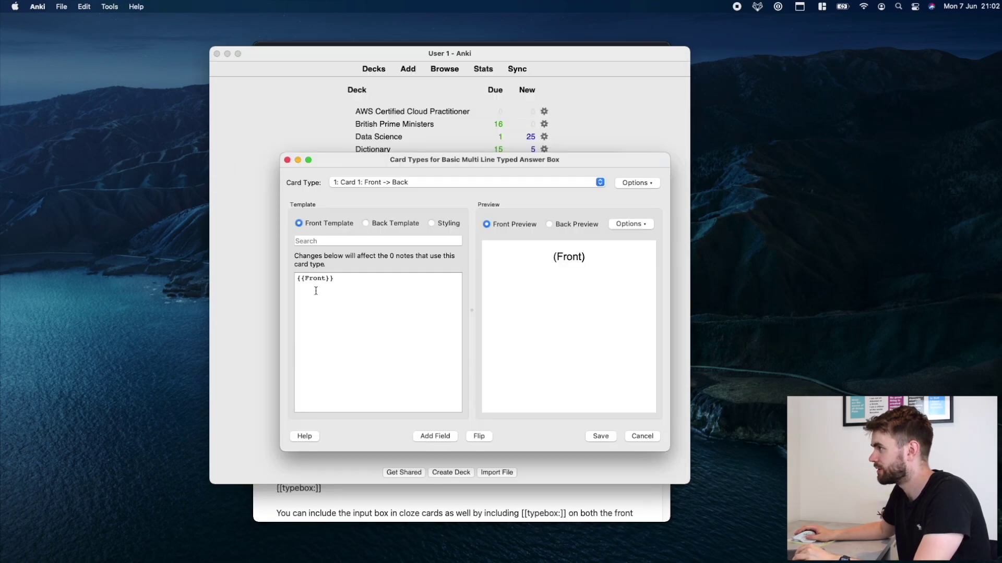
click(346, 283)
key(super+a)
key(super+v)
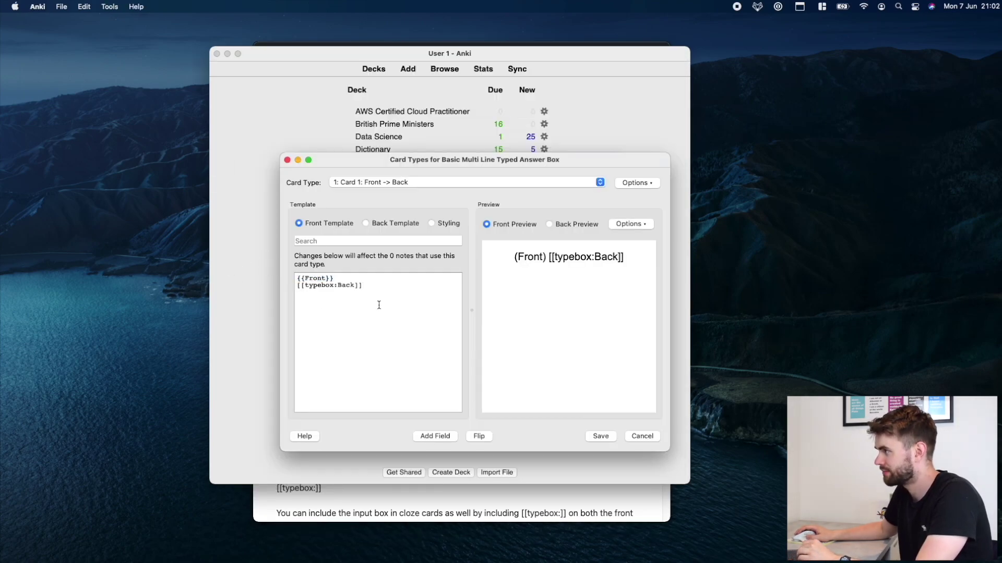
drag(298, 288, 372, 285)
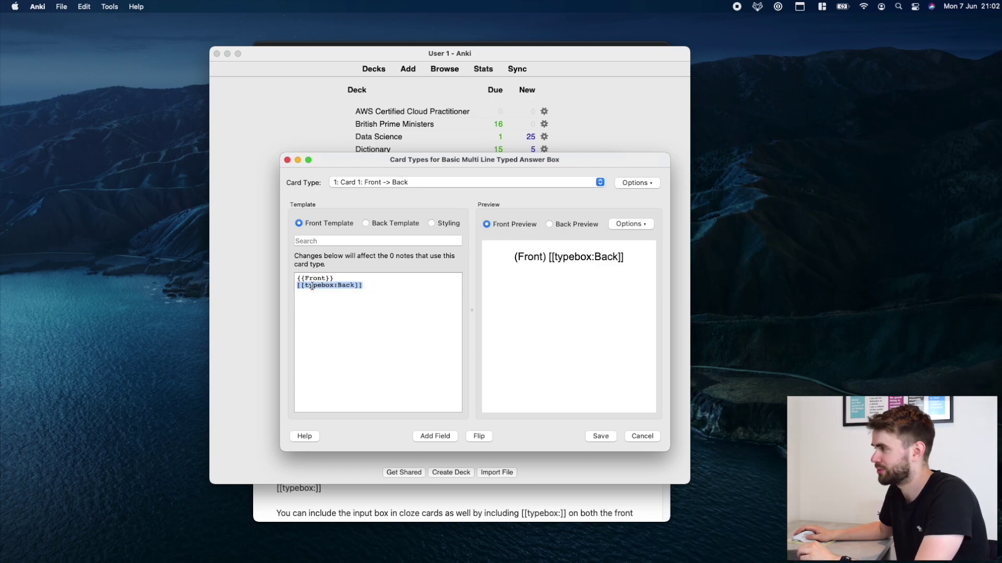
Copy the textarea styling rule with height: 300px from the add-on description in Safari and return to Anki.
key(super+Tab)
drag(309, 413, 276, 390)
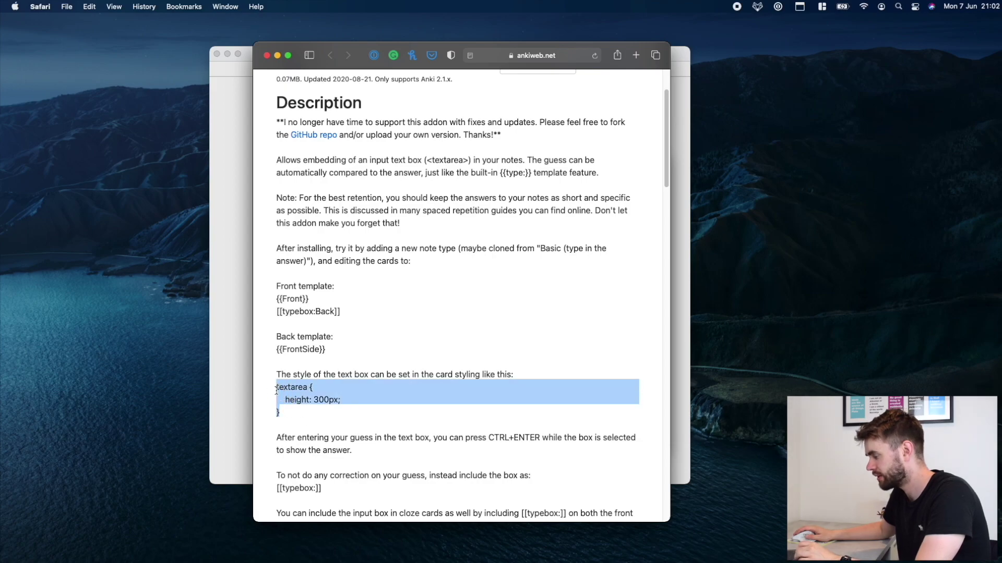
key(super+c)
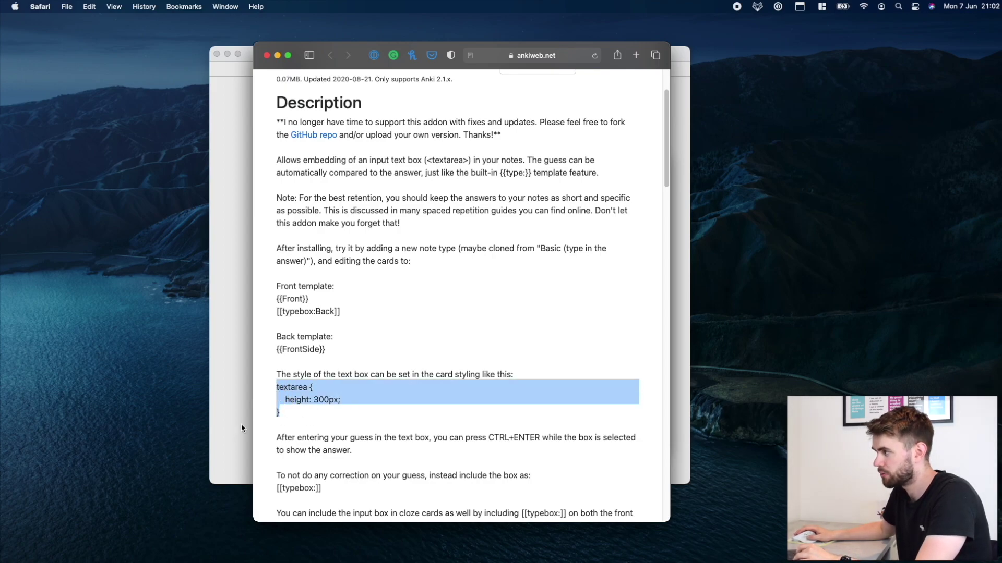
click(204, 440)
click(228, 414)
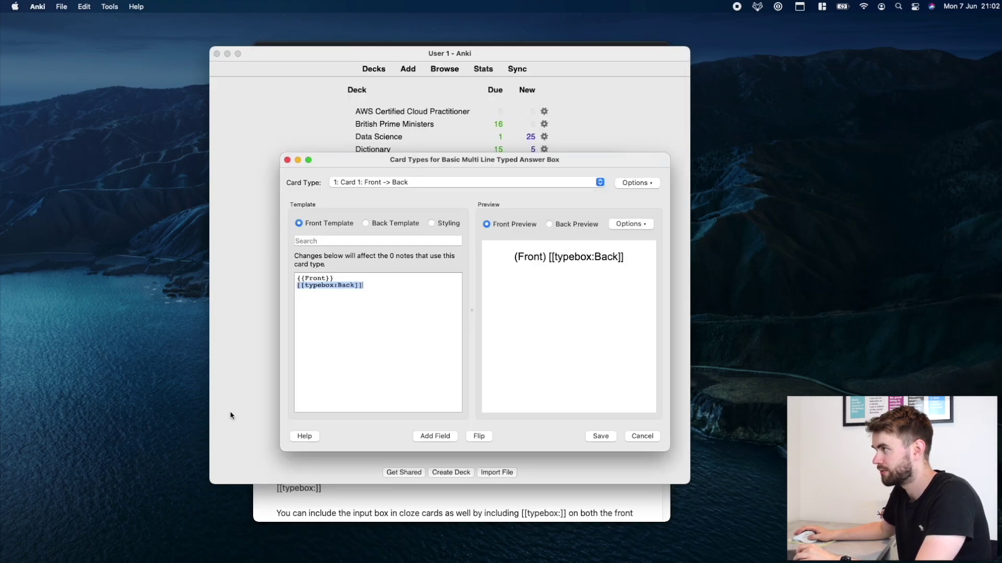
Append the textarea rule with height: 300px to the card styling, save the card type and close the note type manager.
click(432, 223)
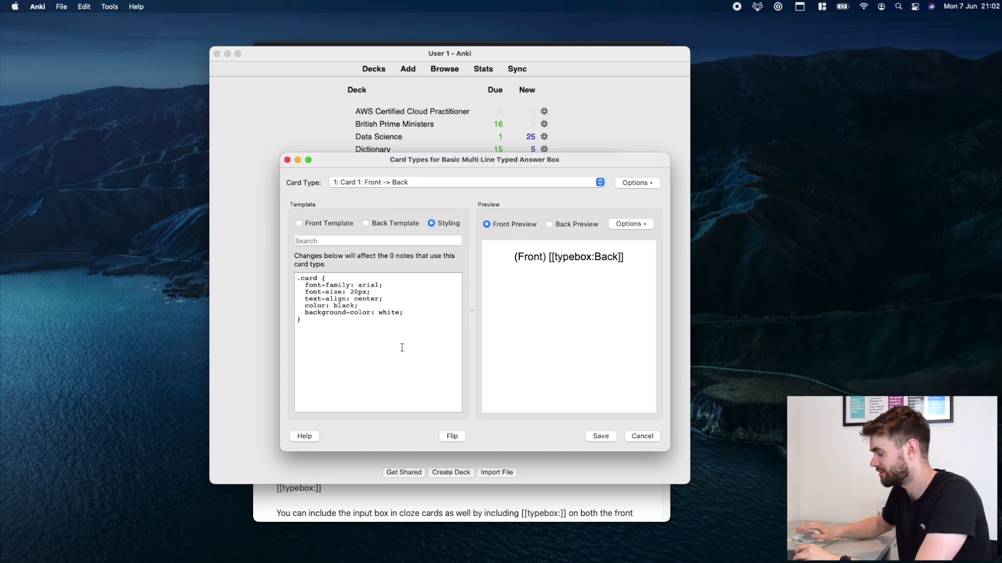
key(super+v)
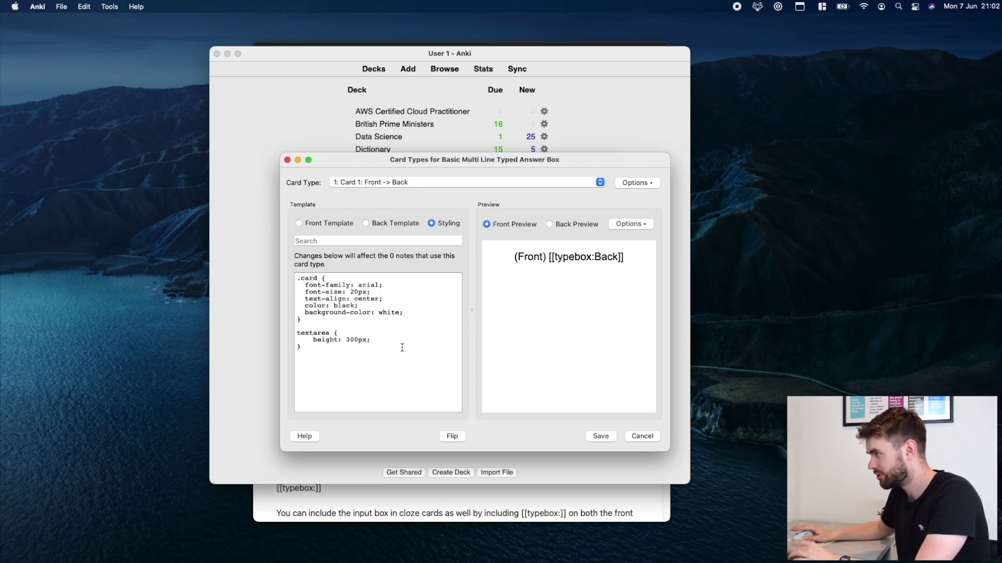
drag(304, 333, 342, 342)
click(345, 344)
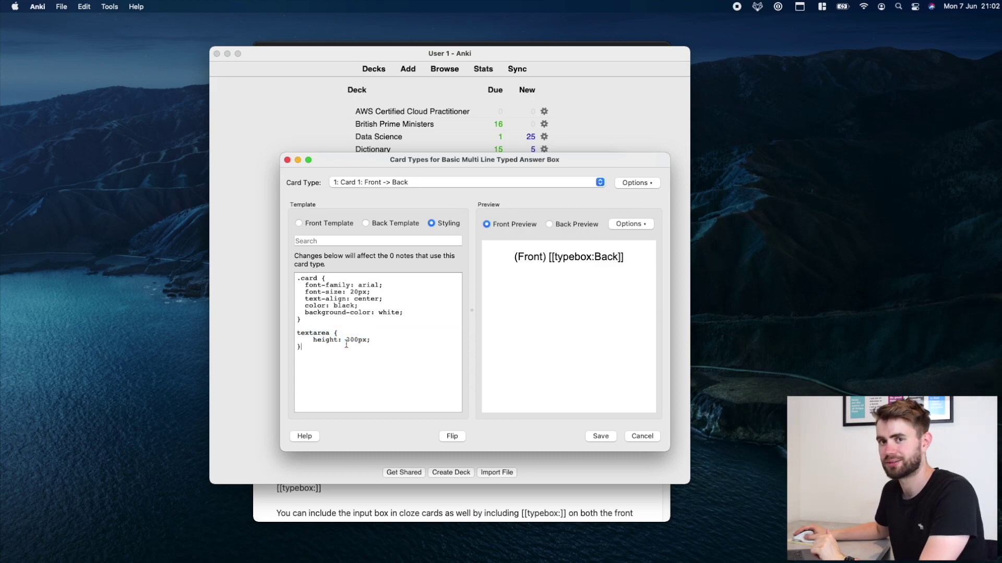
click(599, 437)
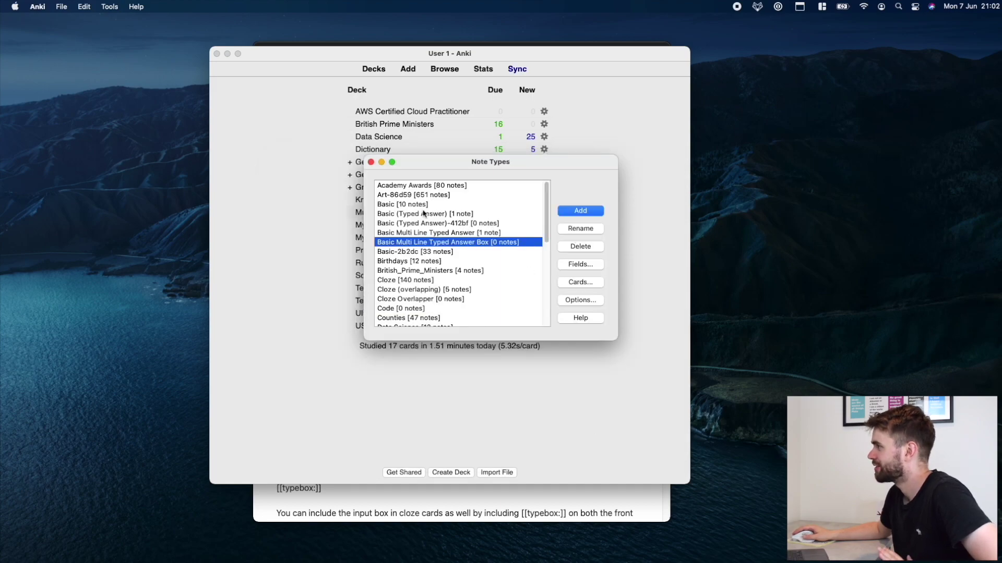
click(370, 162)
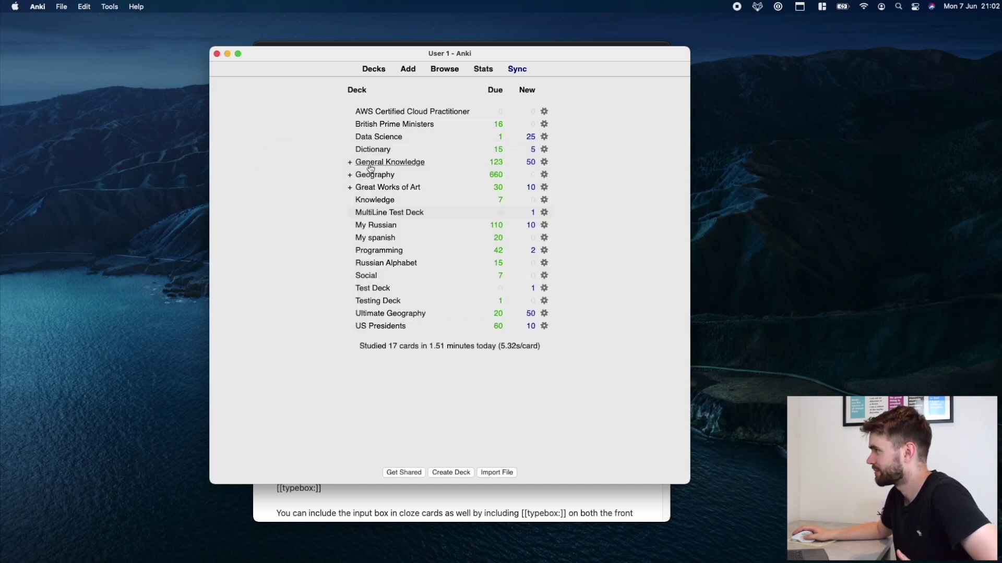
Start adding a note and create a new deck named Test Deck 2021 for it.
click(406, 71)
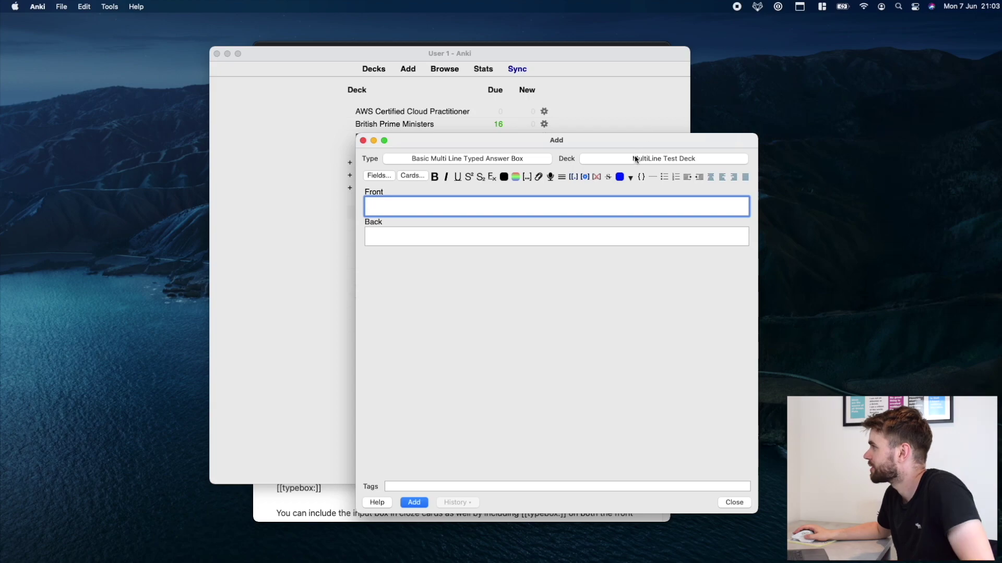
click(633, 160)
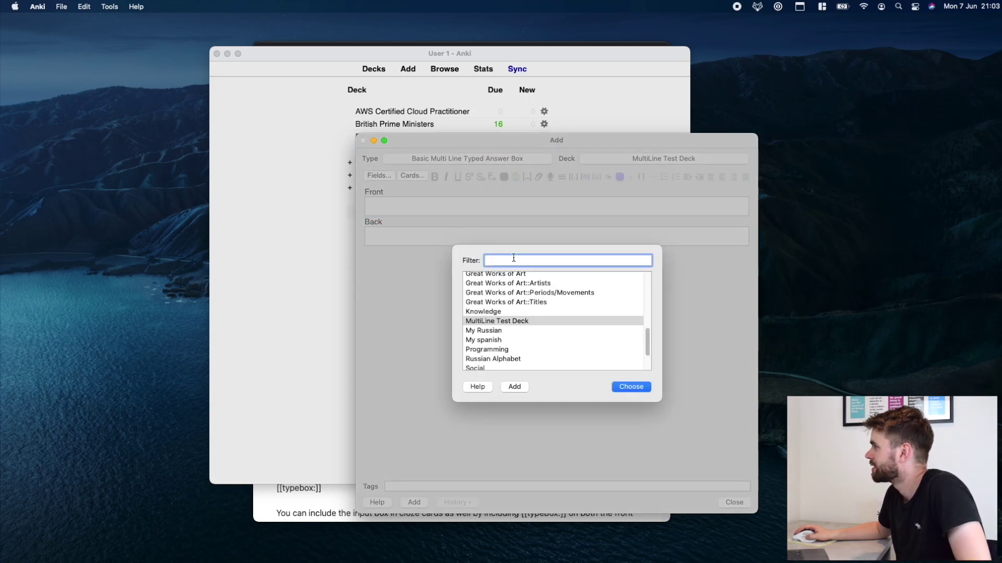
click(514, 387)
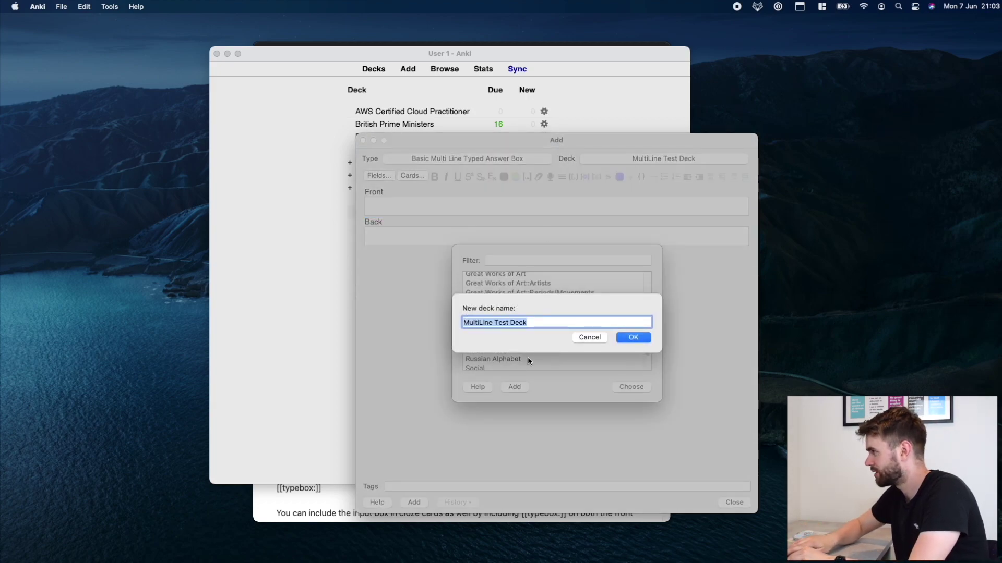
text(Test Deck)
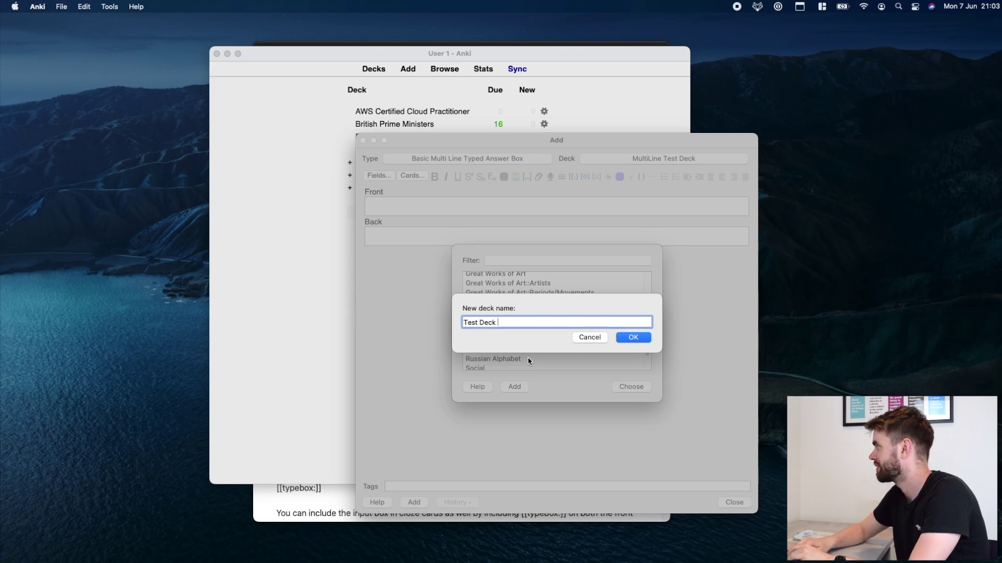
text( 2021)
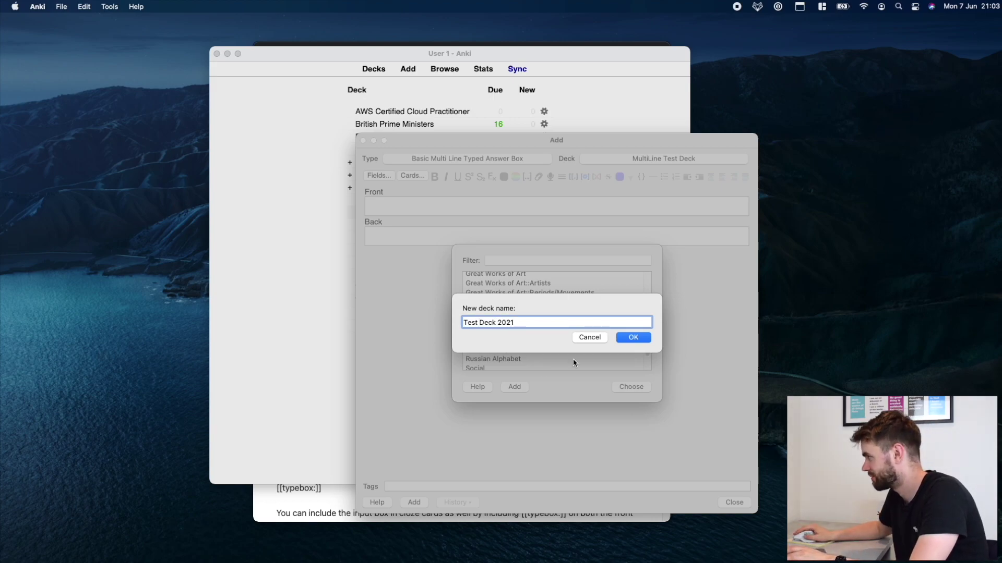
click(640, 343)
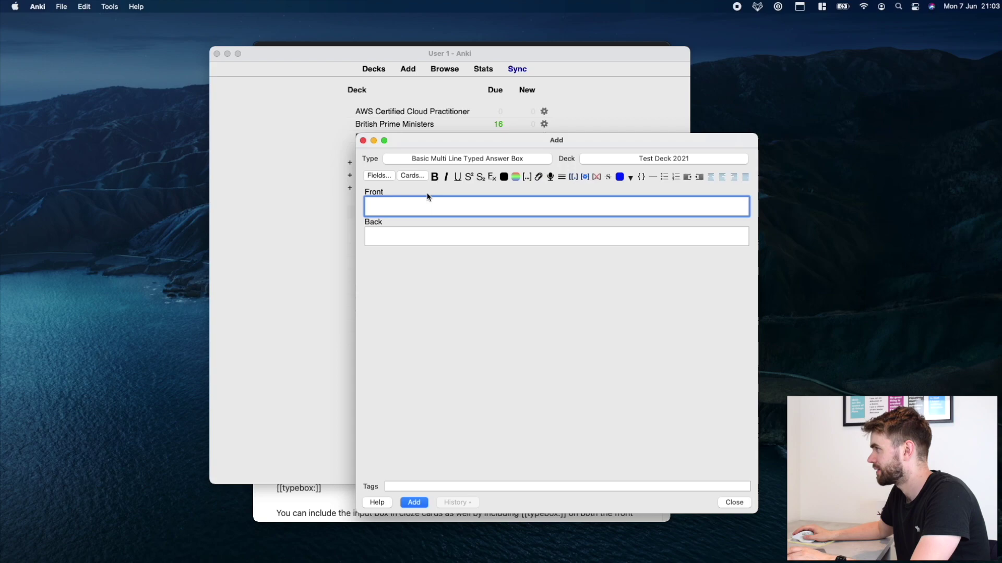
Choose the Basic Multi Line Typed Answer Box note type and enter "Type out Hello World on separate lines" as the front.
click(432, 159)
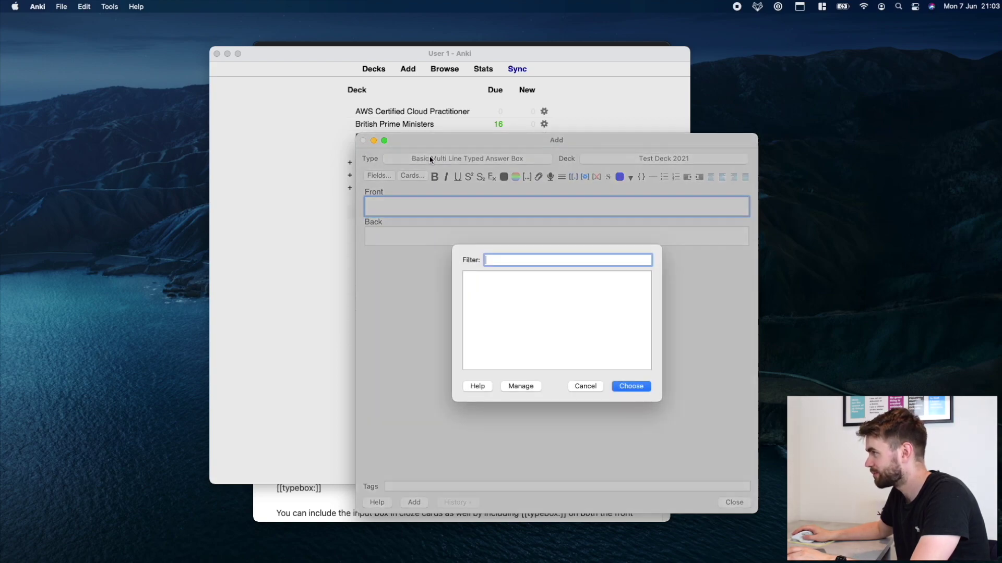
click(527, 321)
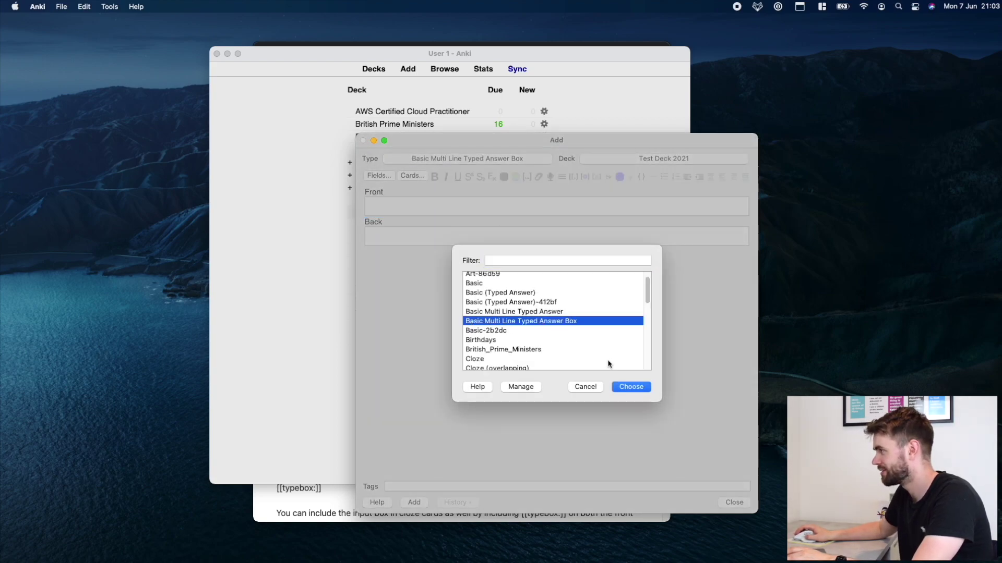
click(623, 385)
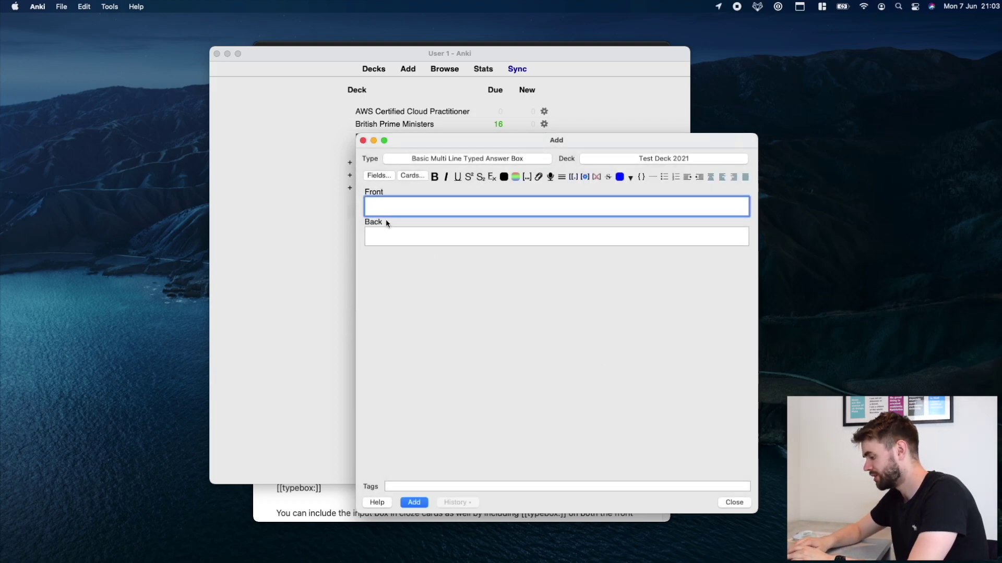
text(Type o)
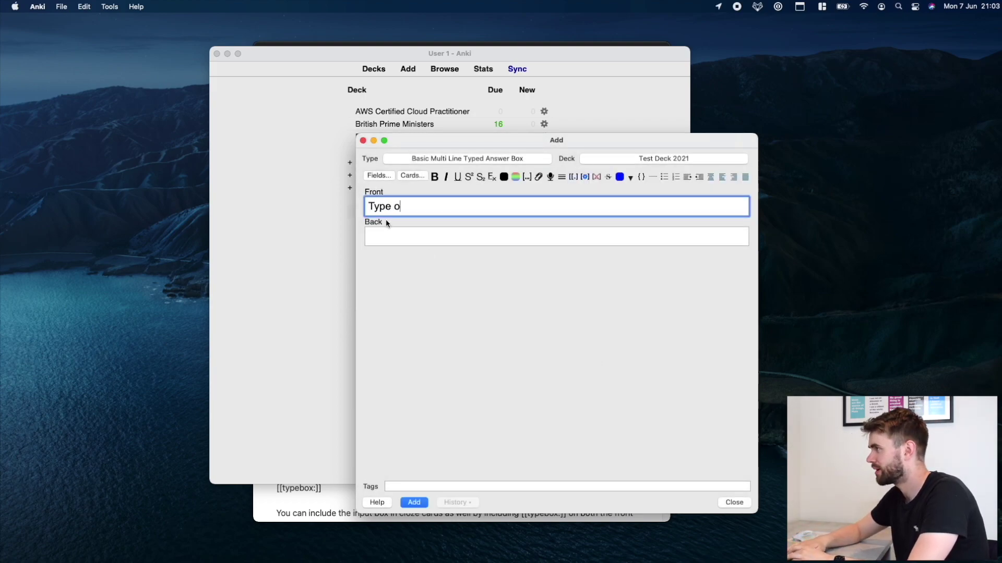
text(ut Hello World )
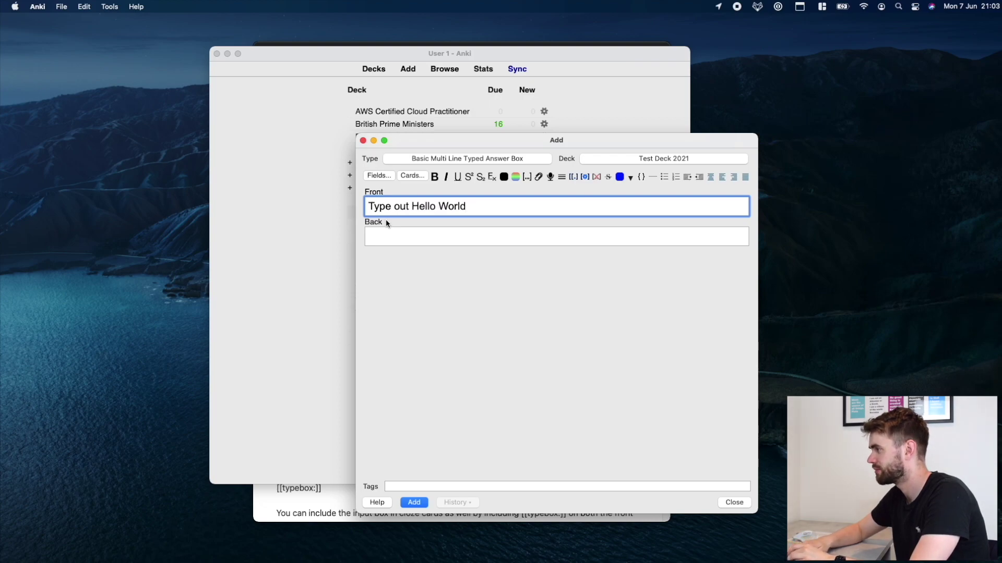
text(on separate lines)
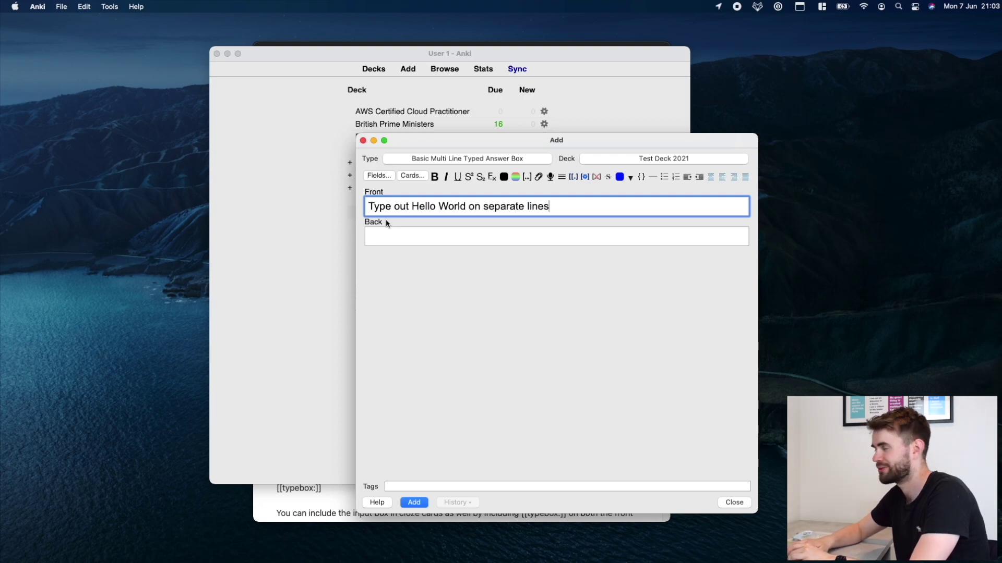
Enter Hello and World on two separate lines as the back, add the note and close the note editor.
click(400, 237)
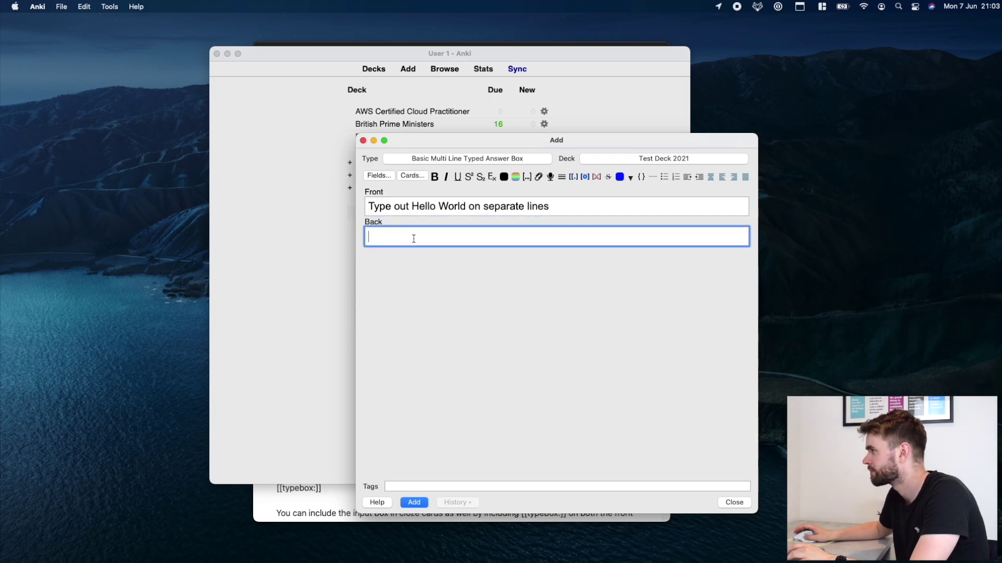
text(Hello)
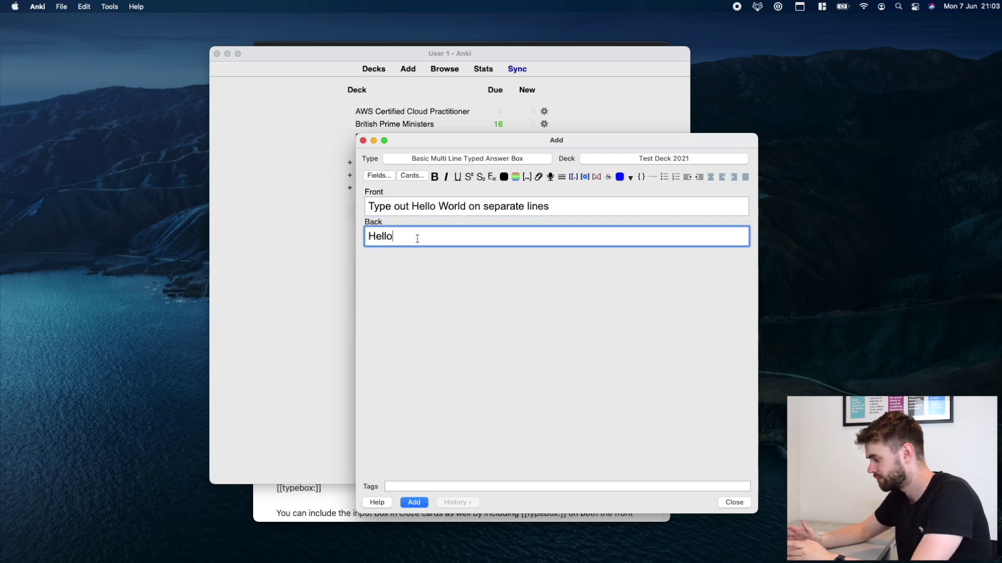
key(Return)
text(W)
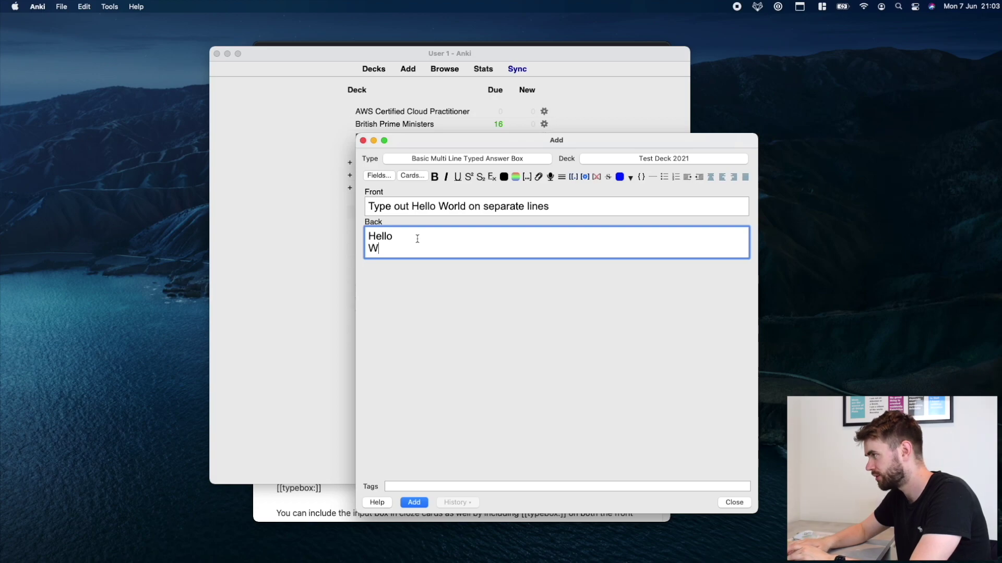
text(orld)
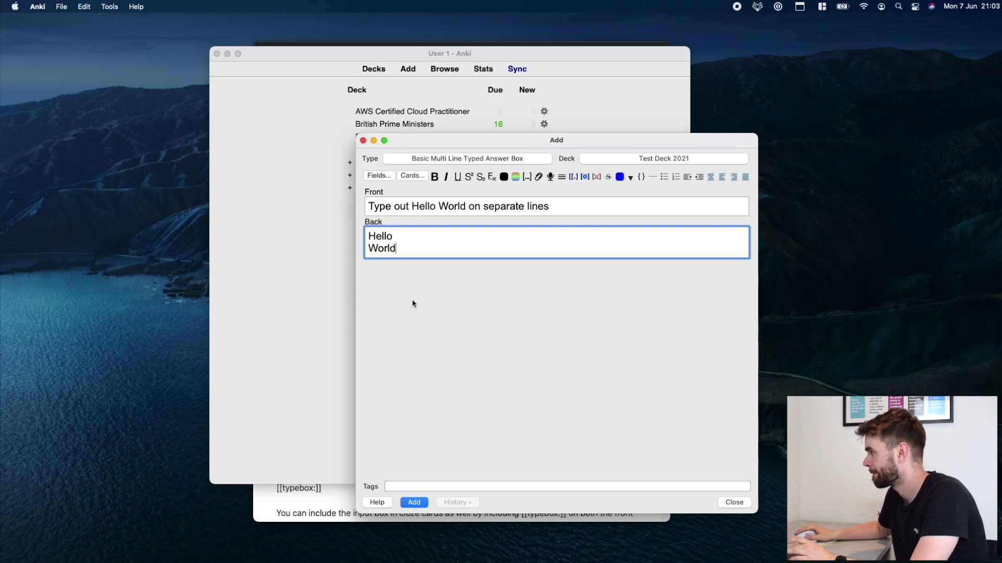
click(414, 502)
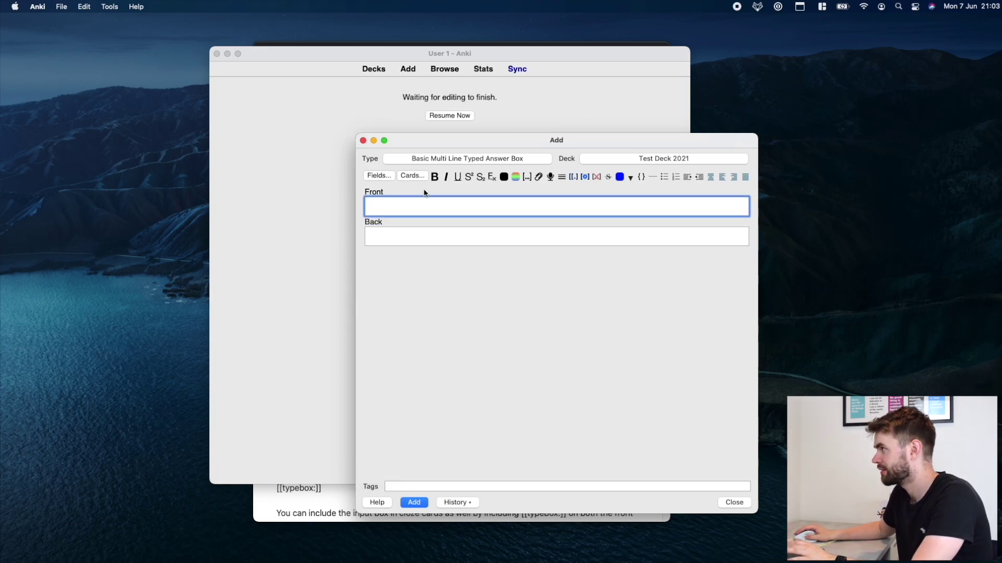
click(363, 140)
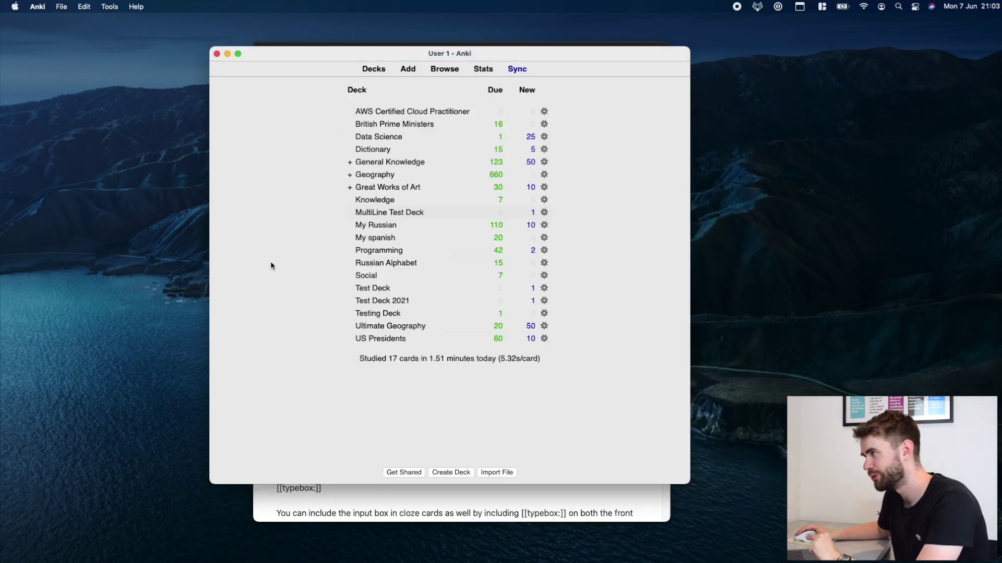
Study Test Deck 2021, answer the card with Hello and World on separate lines, and reveal the answer to examine the comparison.
click(406, 304)
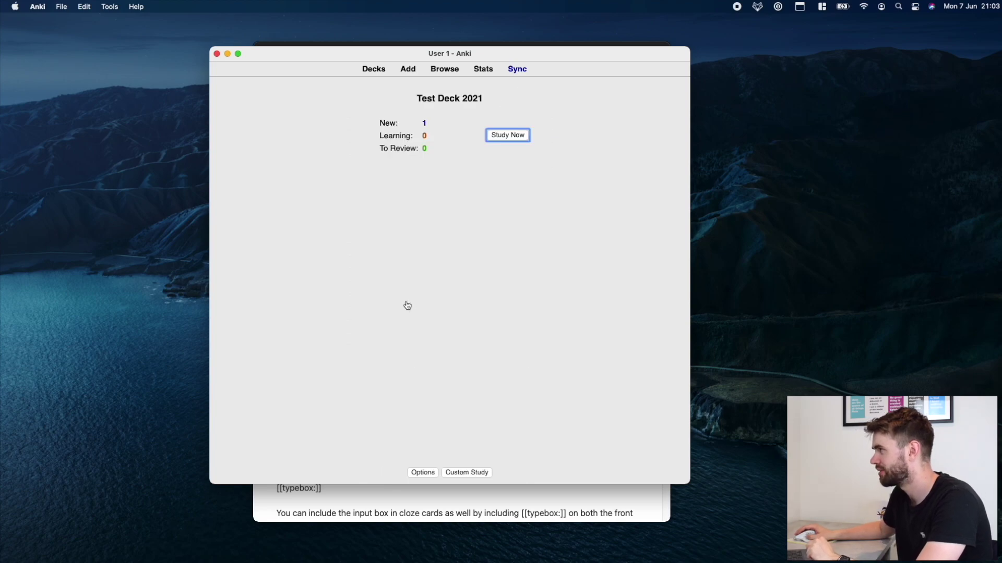
click(516, 137)
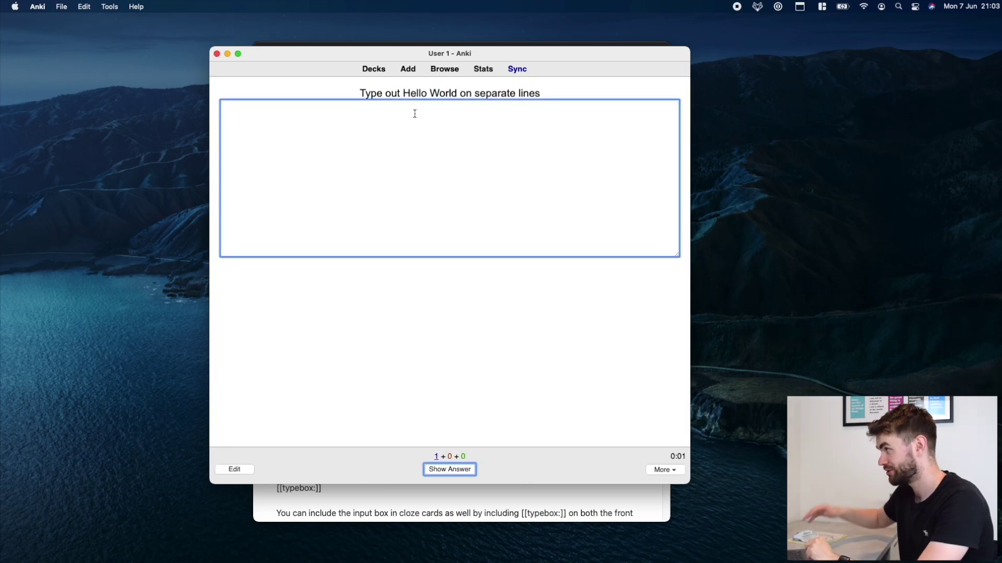
text(H)
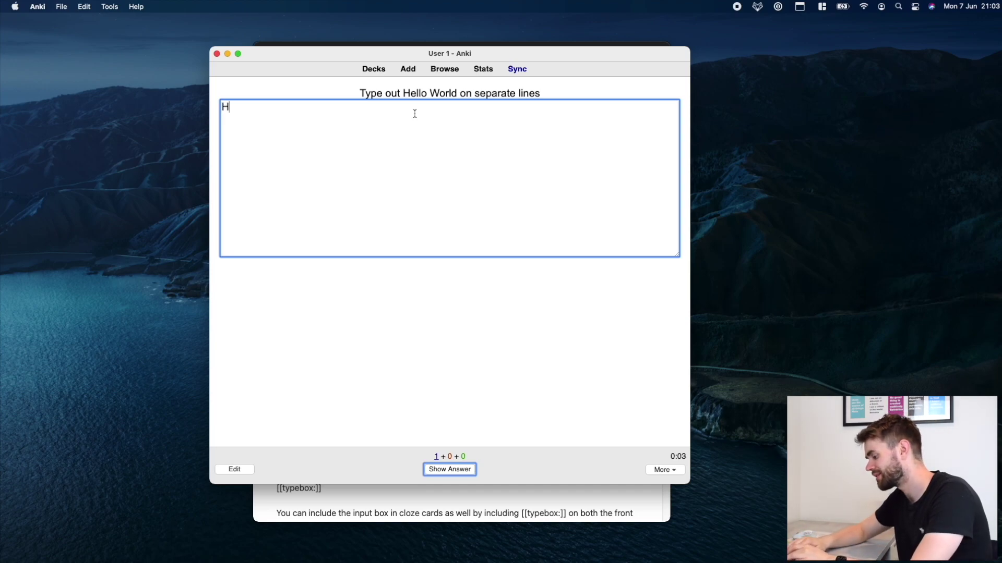
text(ello)
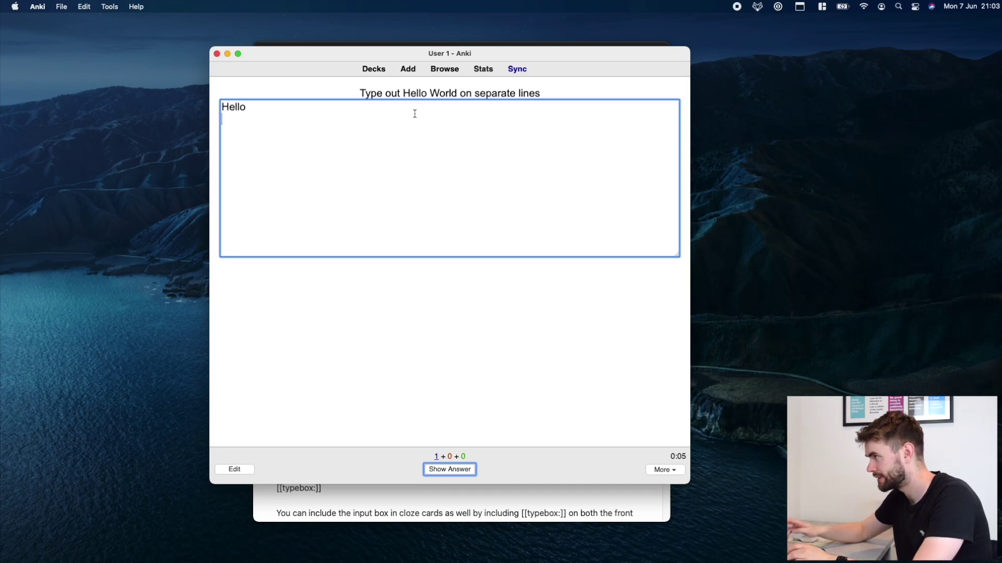
key(Return)
text(World)
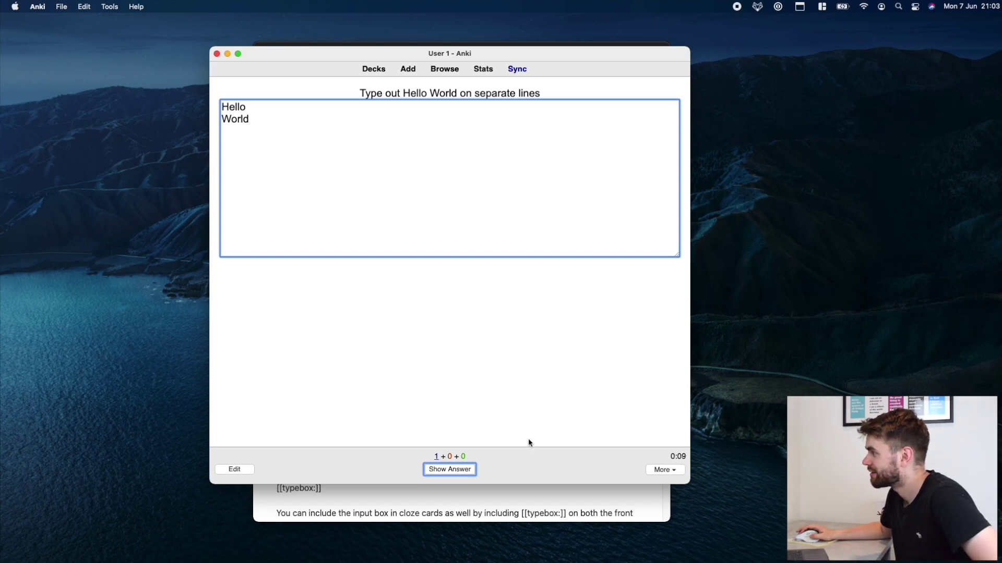
click(456, 469)
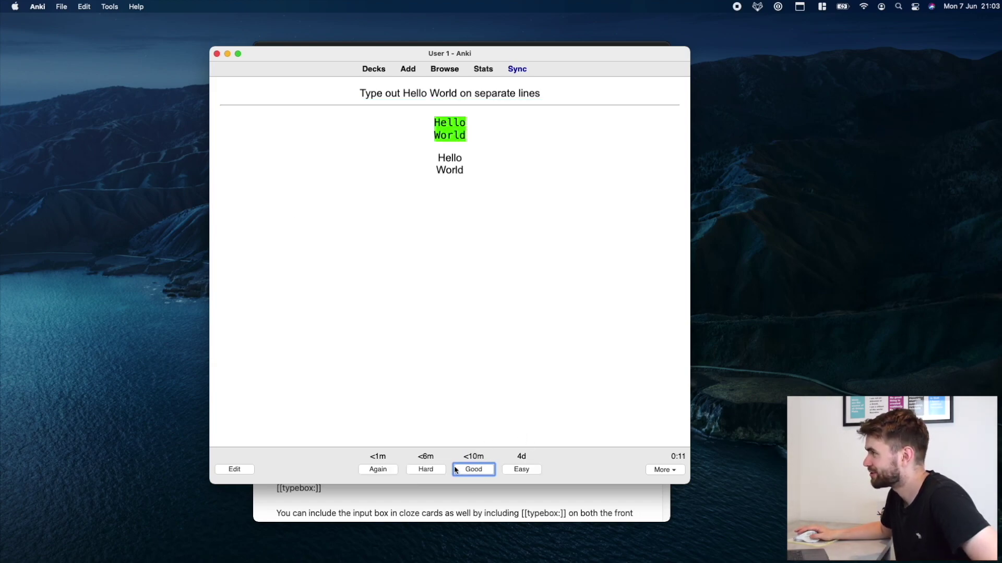
drag(430, 123, 470, 137)
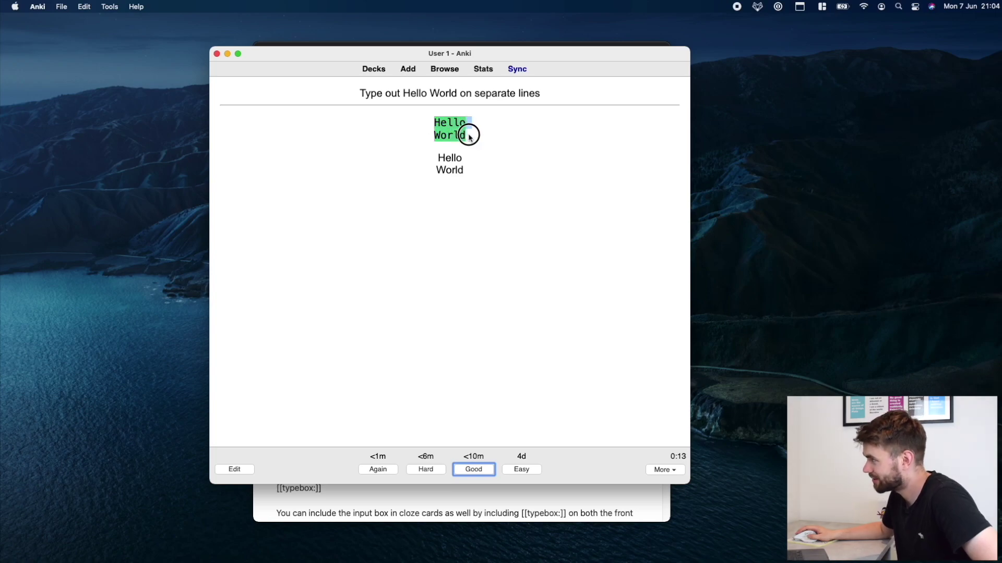